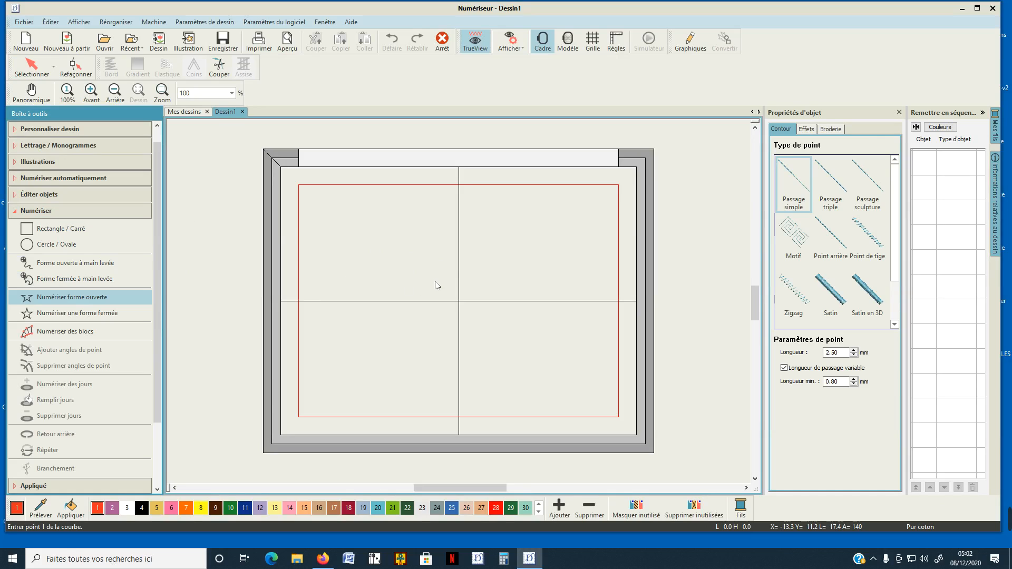
- Digitize an open zigzag outline with two flat-topped peaks, about 26 mm wide and 22 mm high, above the hoop's centre line
scroll(428, 280, "up", 1)
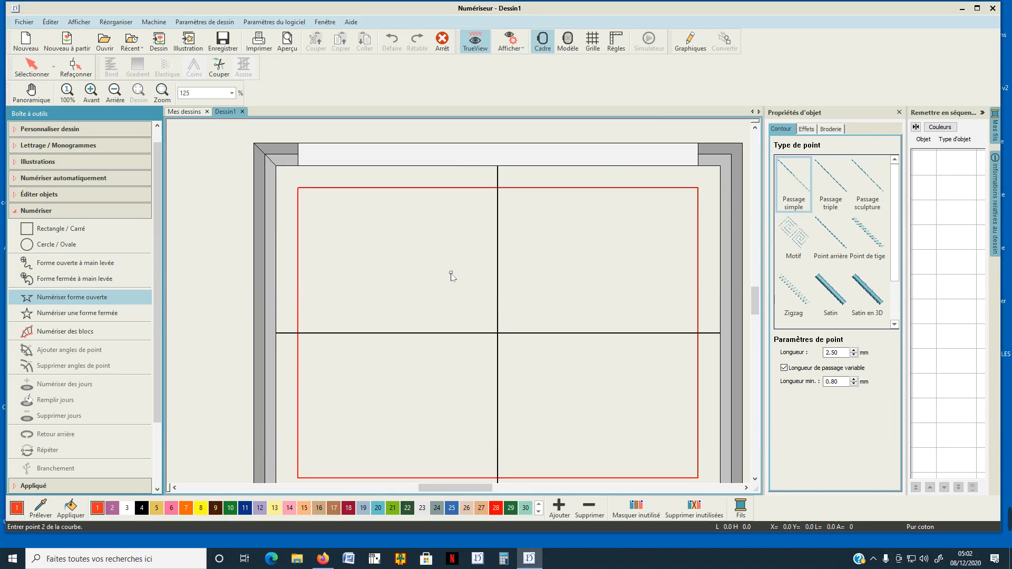
left_click(457, 318)
left_click(475, 318)
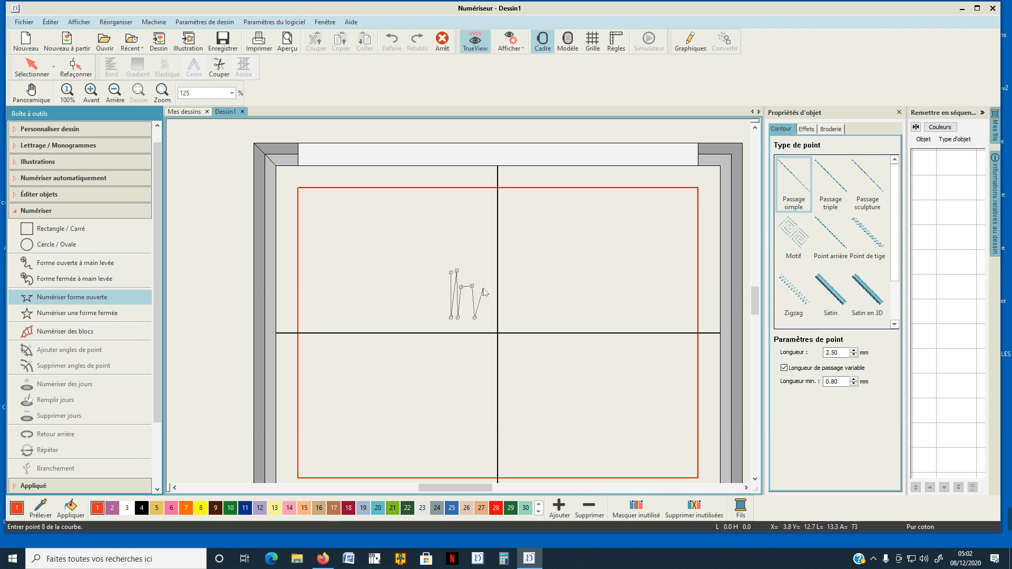
left_click(477, 271)
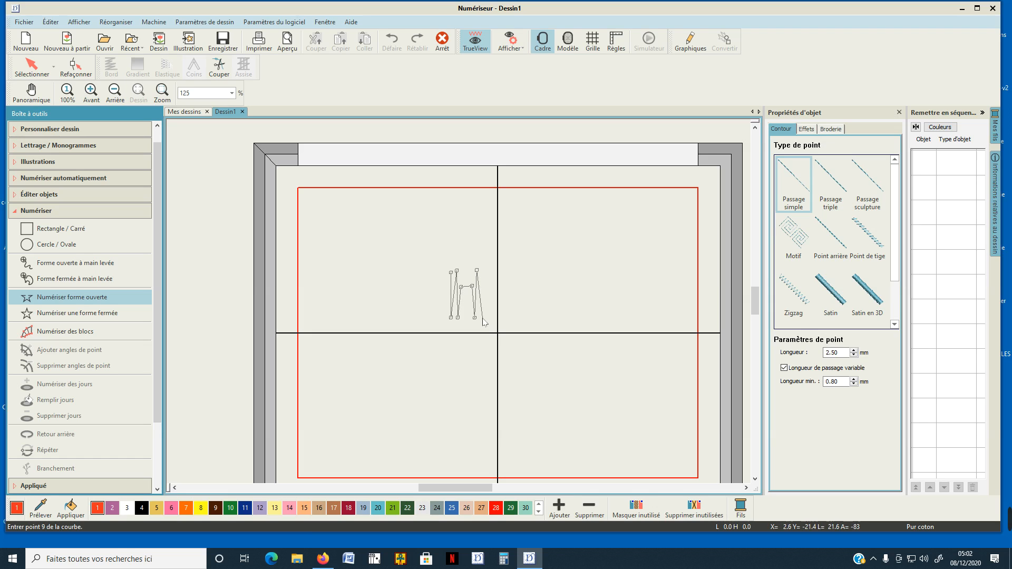
left_click(483, 318)
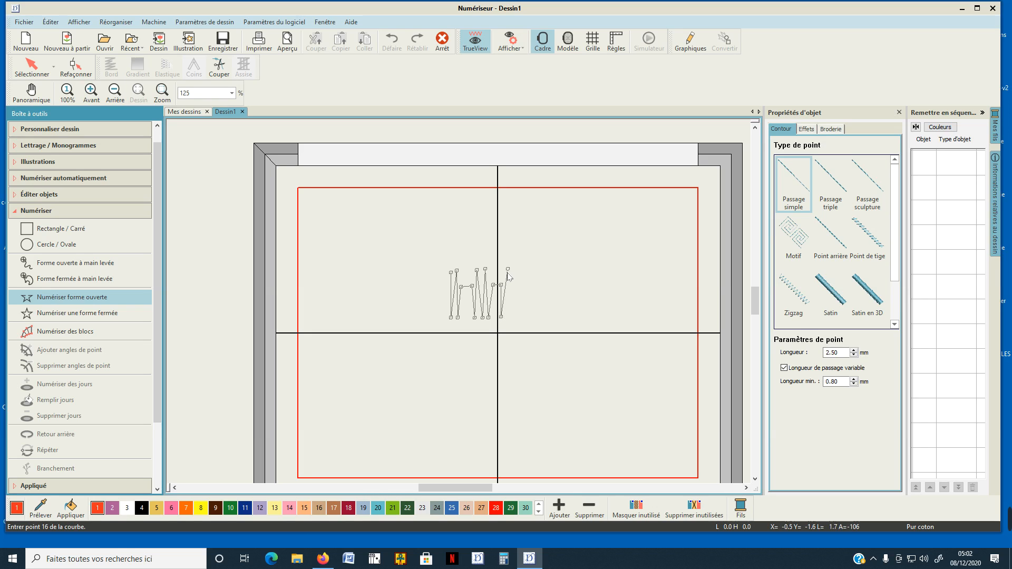
key("Return")
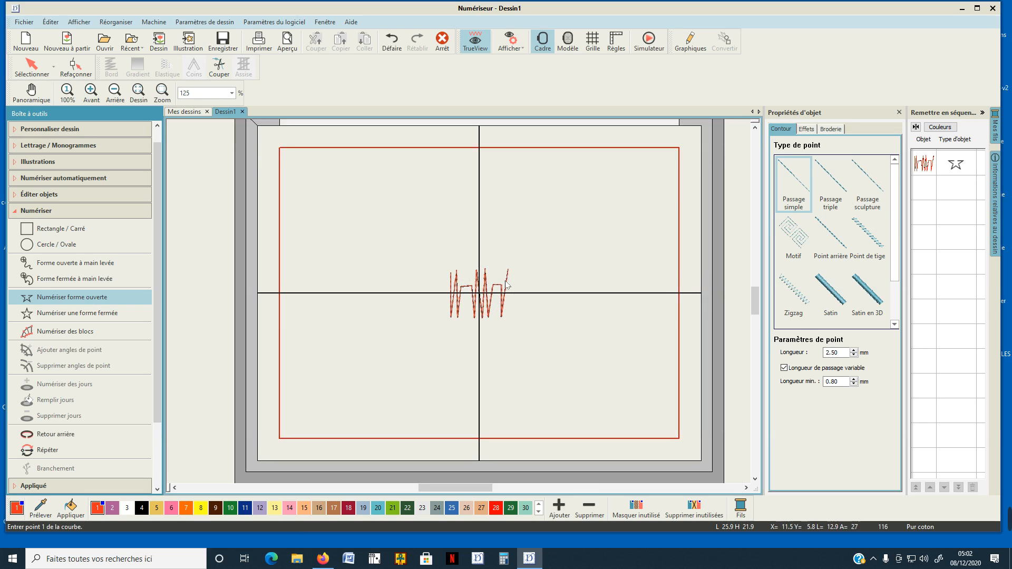
- Start creating a motif from the zigzag outline in the Autres category, with the pattern name test8
left_click(928, 168)
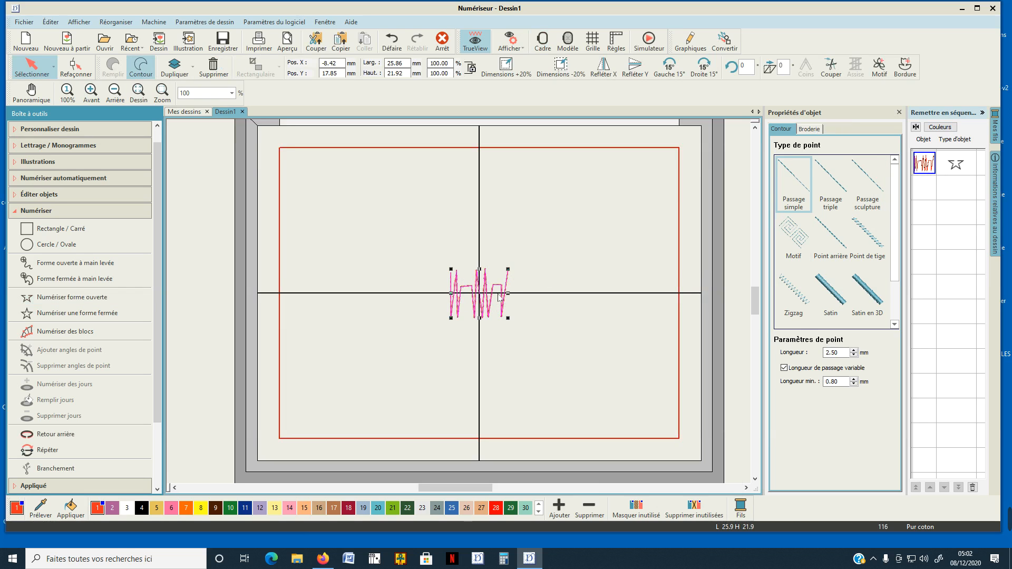
left_click(32, 211)
left_click(23, 261)
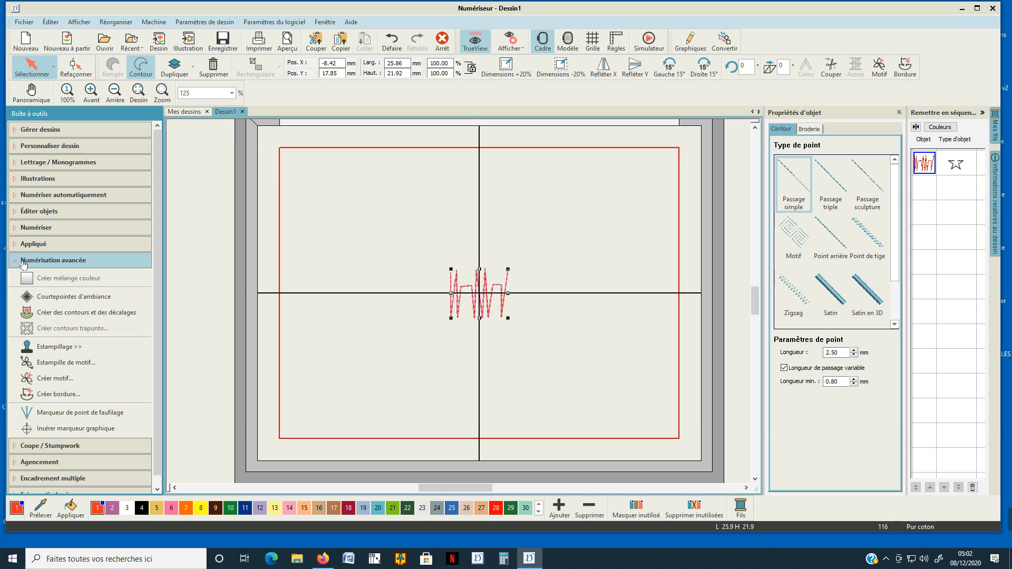
left_click(66, 384)
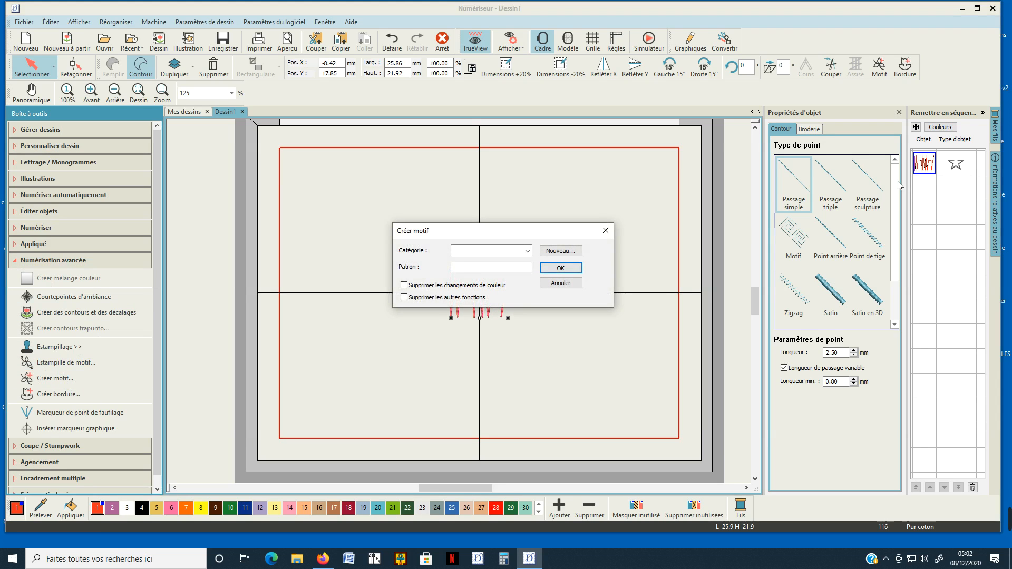
left_click(527, 252)
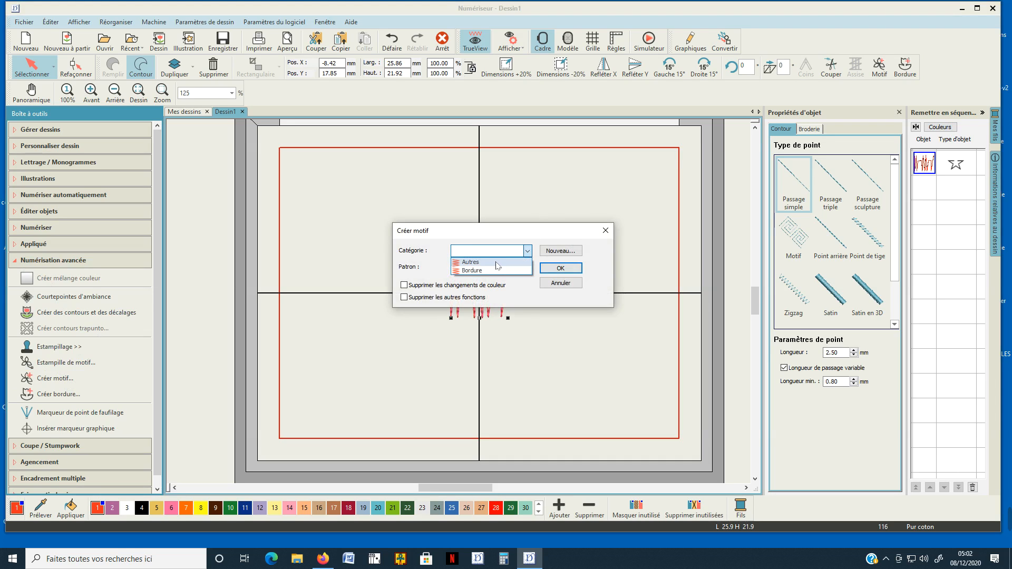
left_click(496, 264)
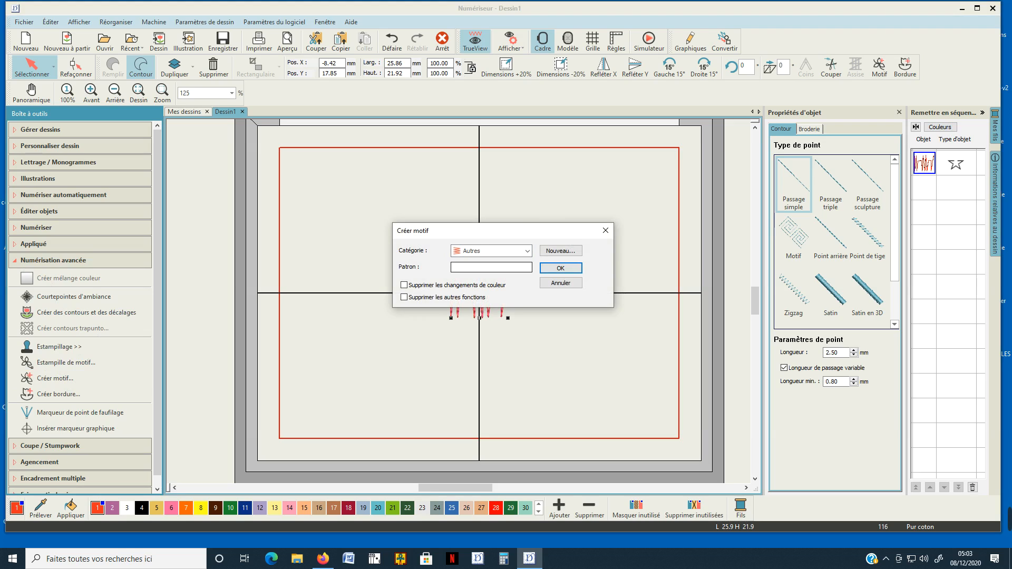
left_click(455, 268)
type("test8")
left_click(561, 269)
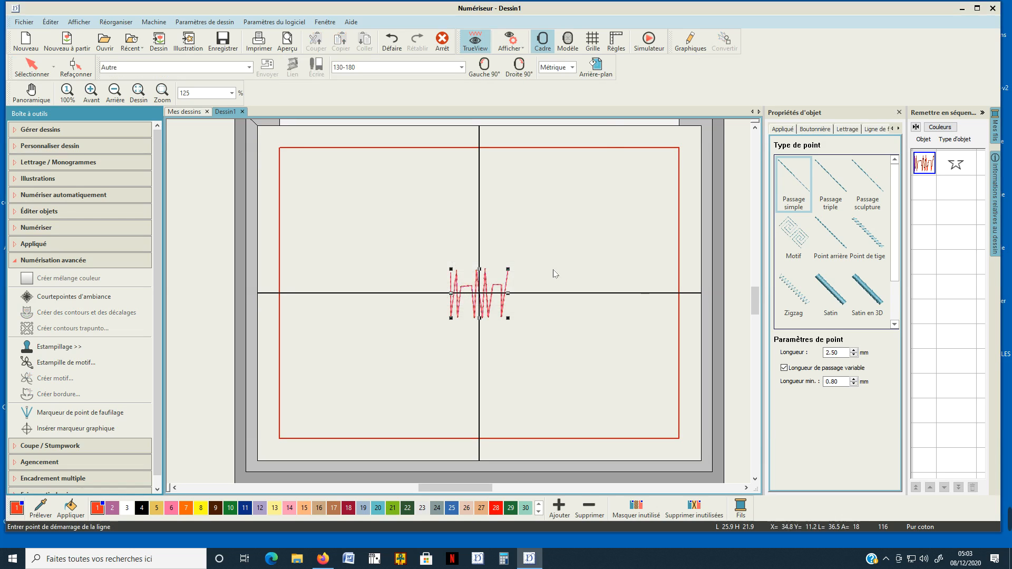
- Define the test8 motif's reference line horizontally across the zigzag, from its left midpoint to its right midpoint
left_click(453, 294)
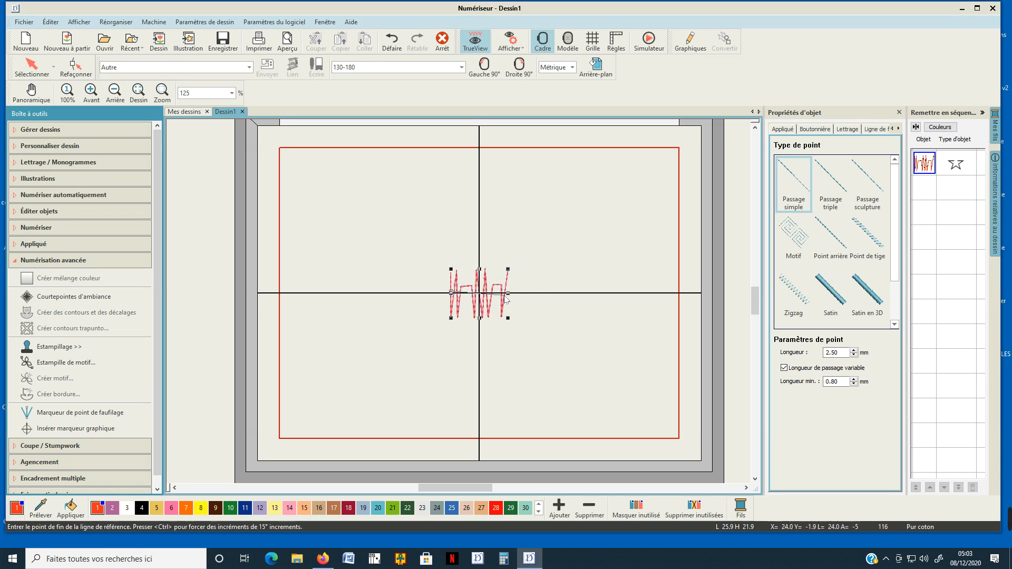
left_click(508, 294)
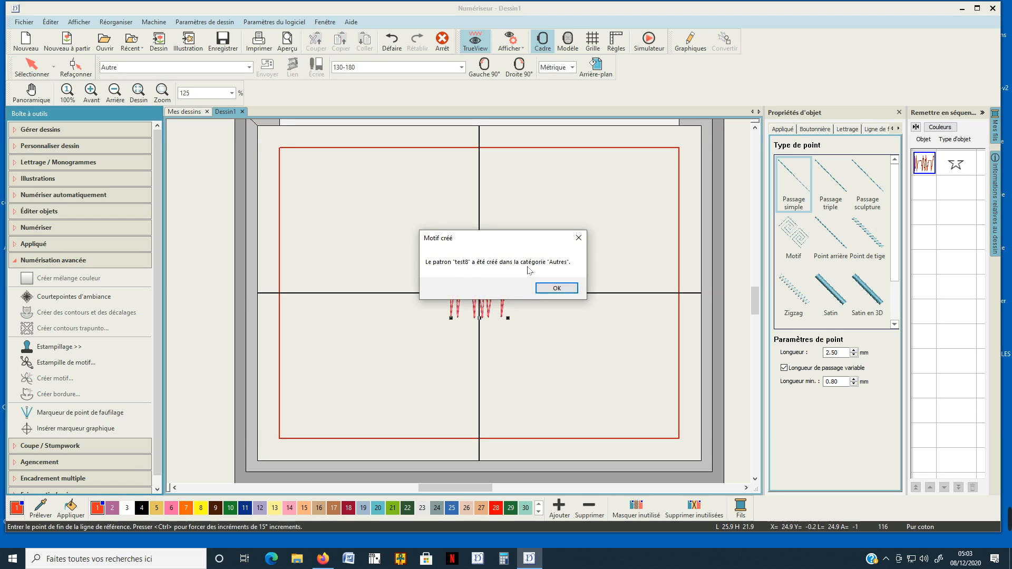
left_click(559, 289)
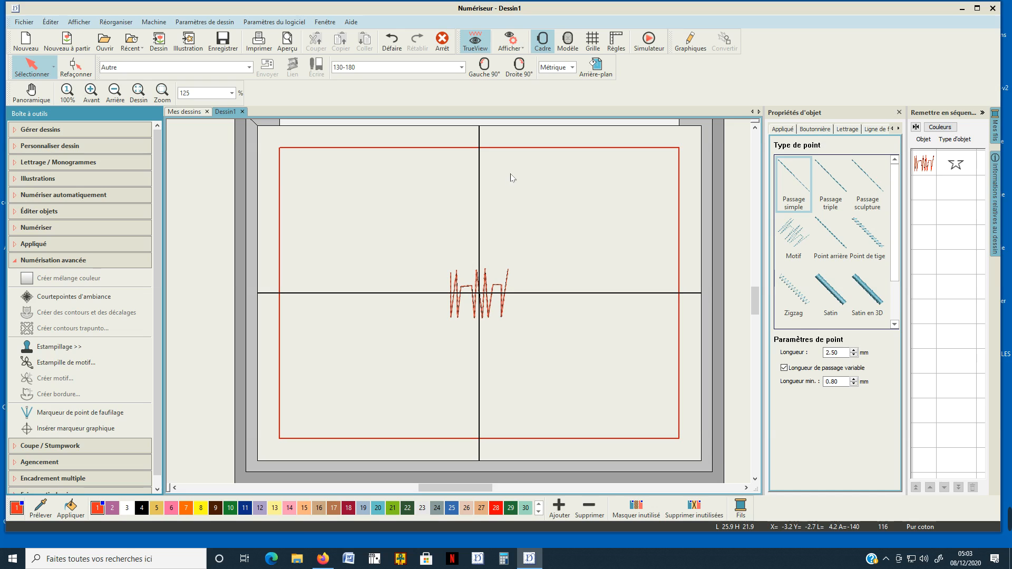
- Draw a rectangle about 40 mm wide and 29 mm high, above and to the left of the zigzag outline
left_click(102, 228)
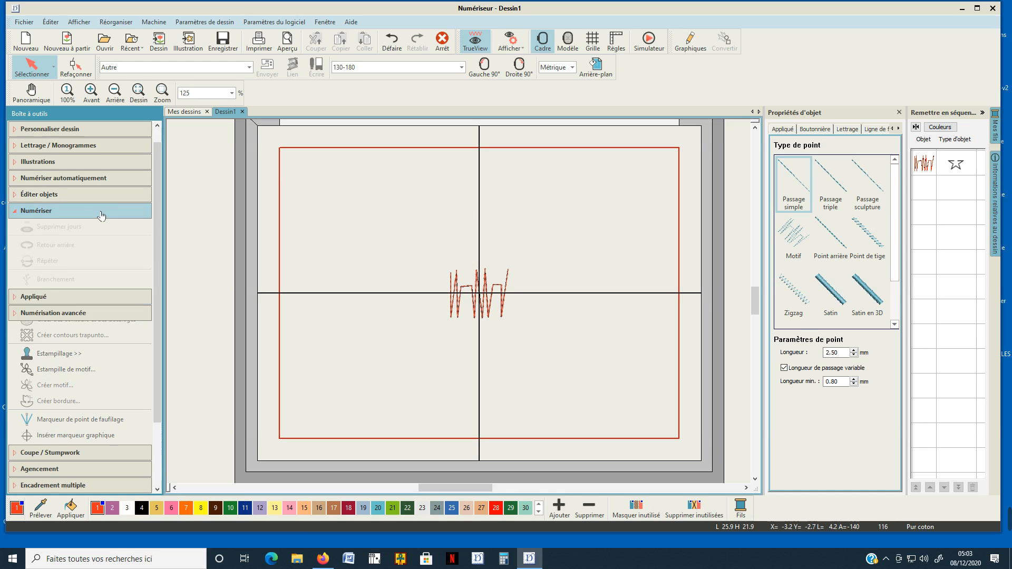
left_click(106, 228)
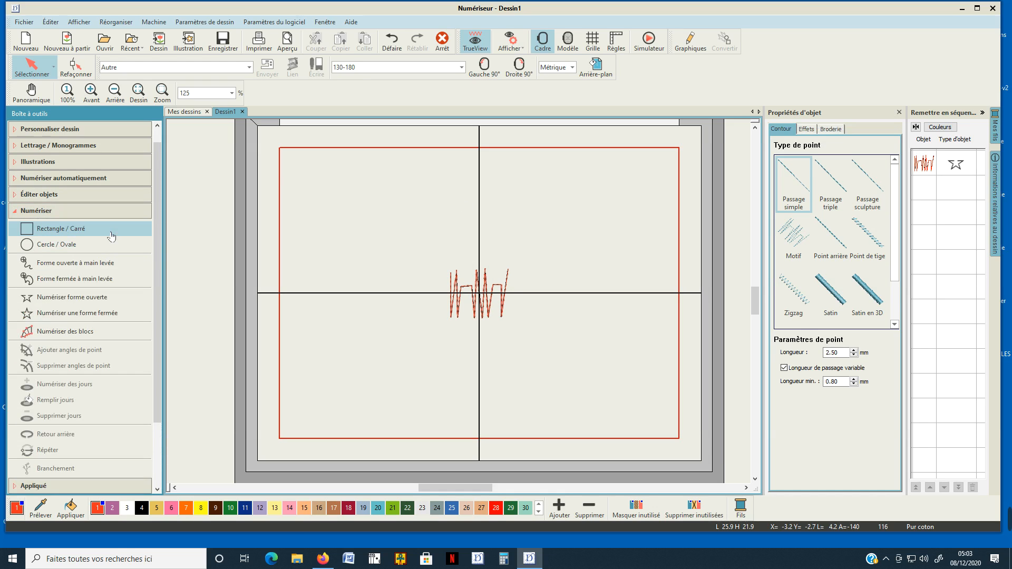
left_click(430, 252)
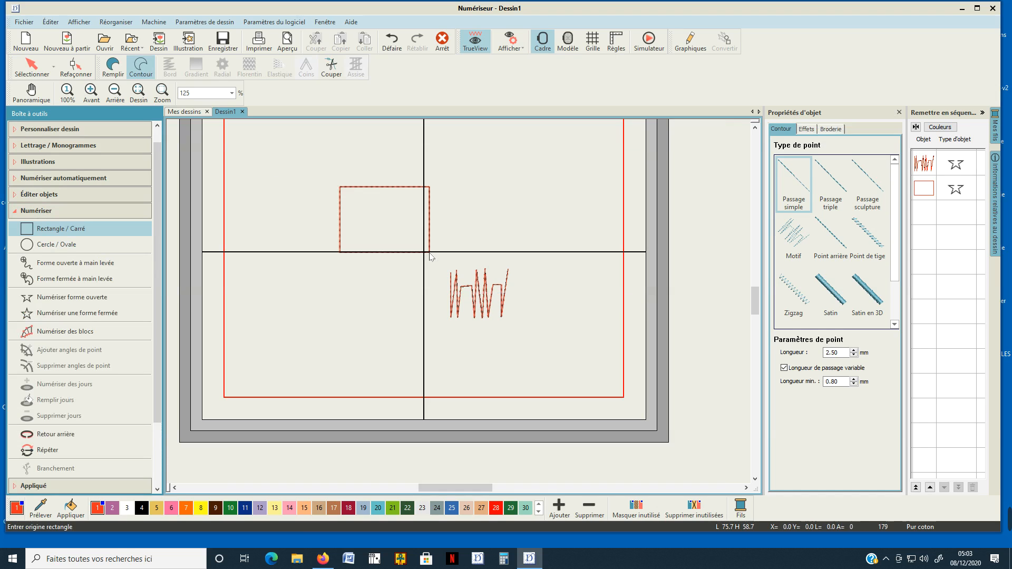
- Change the rectangle from outline to fill and apply the Motif fill using pattern test8 from the Autres category
left_click(930, 195)
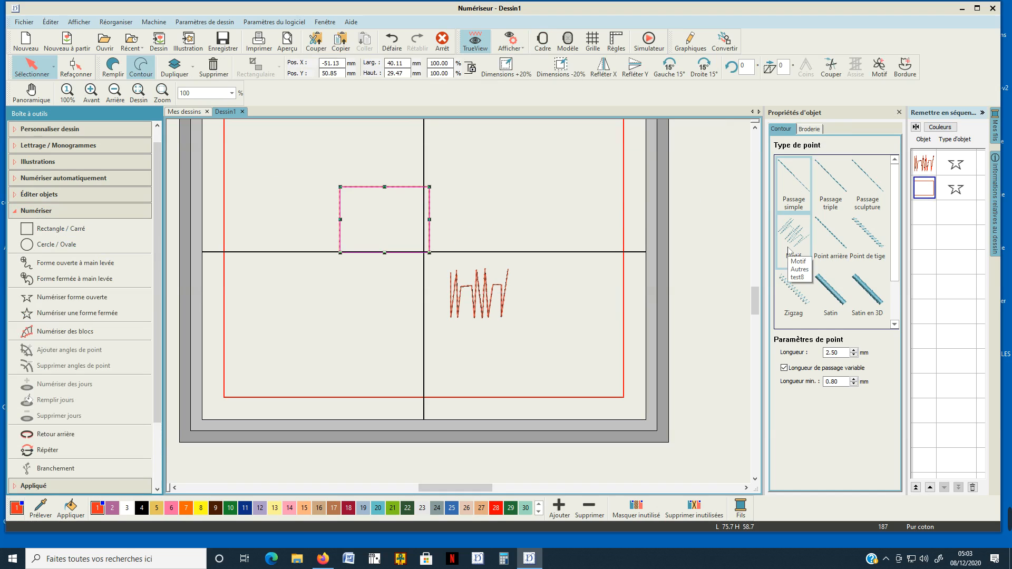
left_click(109, 72)
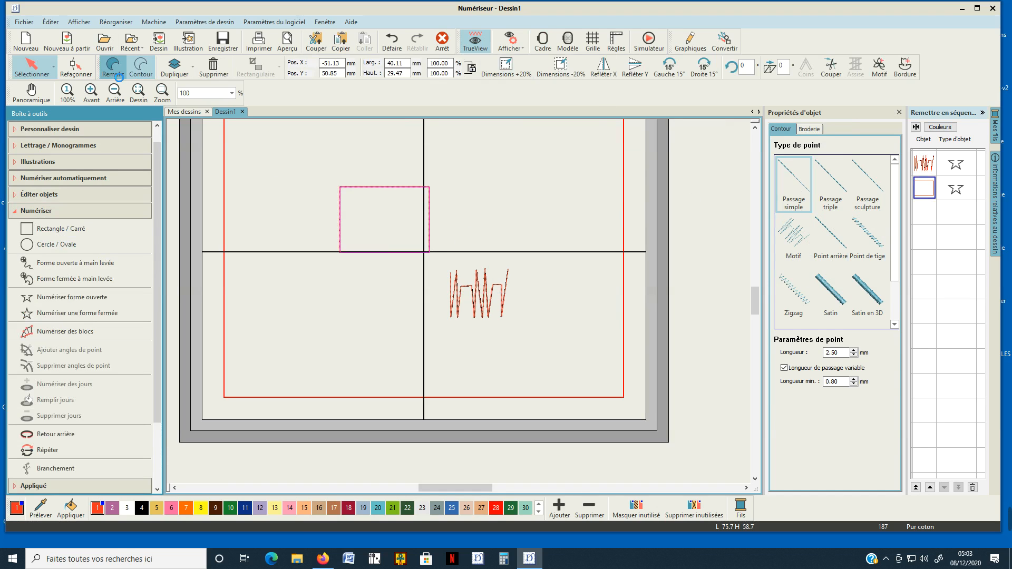
left_click(835, 239)
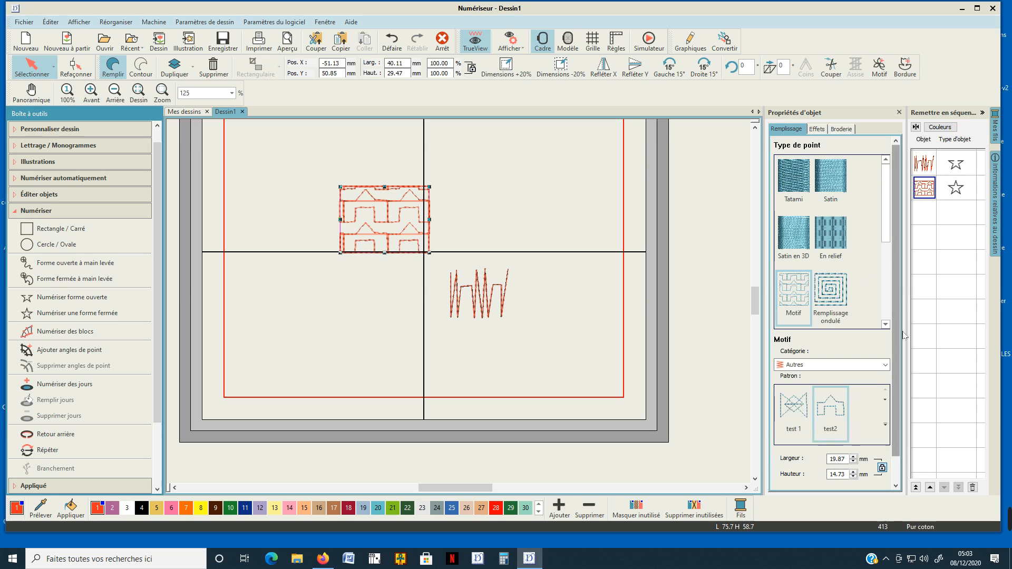
left_click(886, 365)
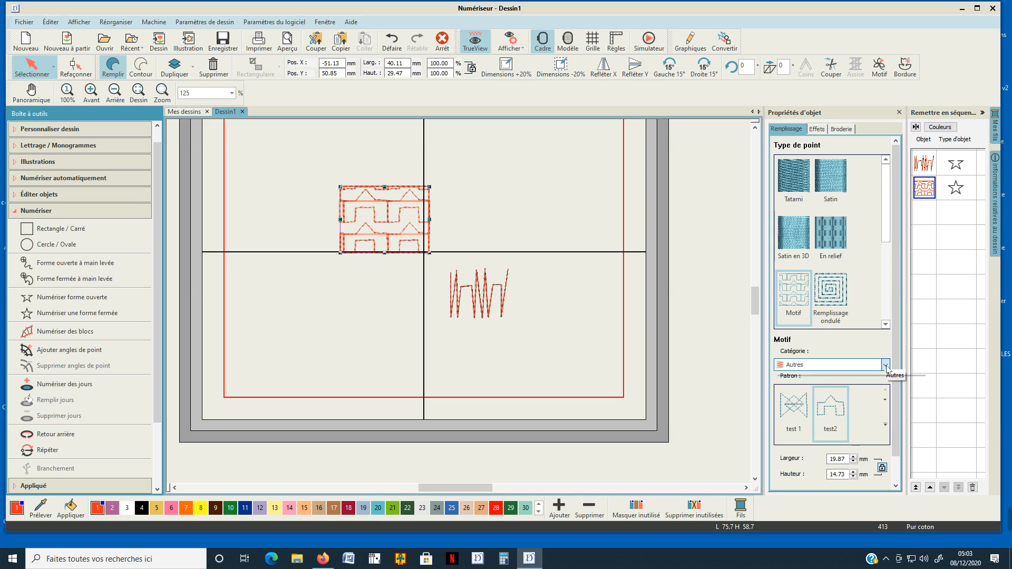
left_click(845, 376)
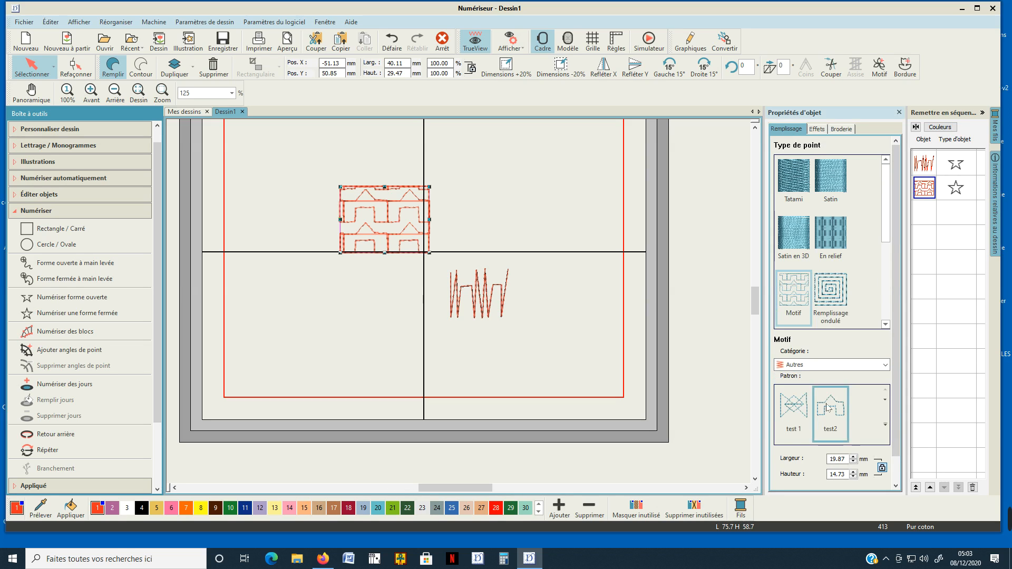
left_click(887, 428)
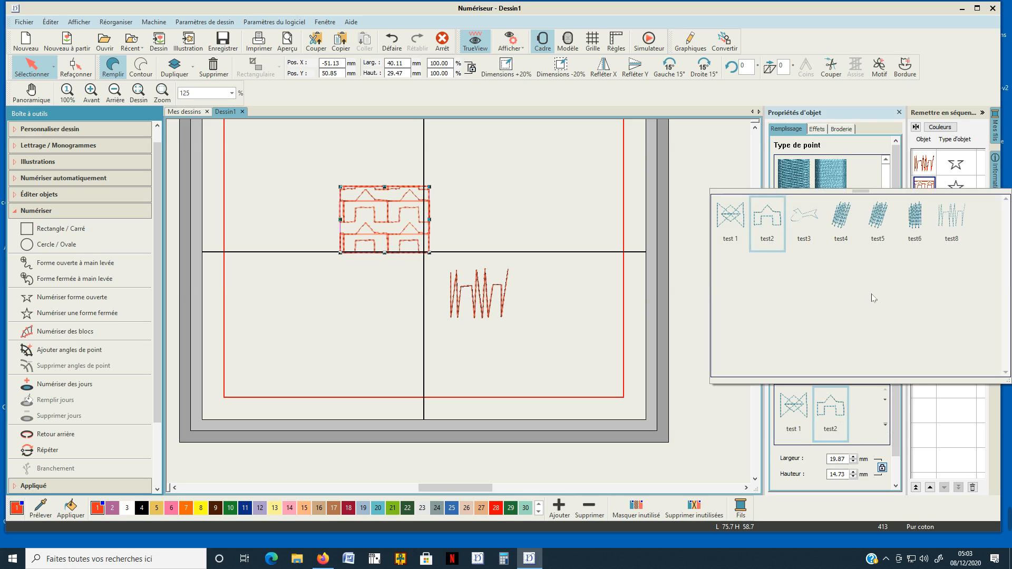
left_click(950, 230)
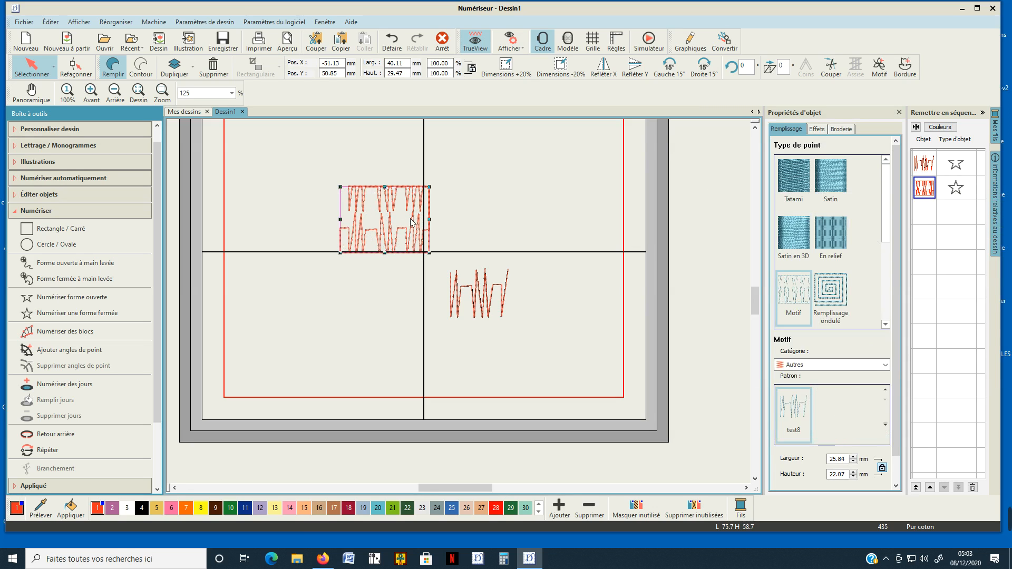
left_click(520, 211)
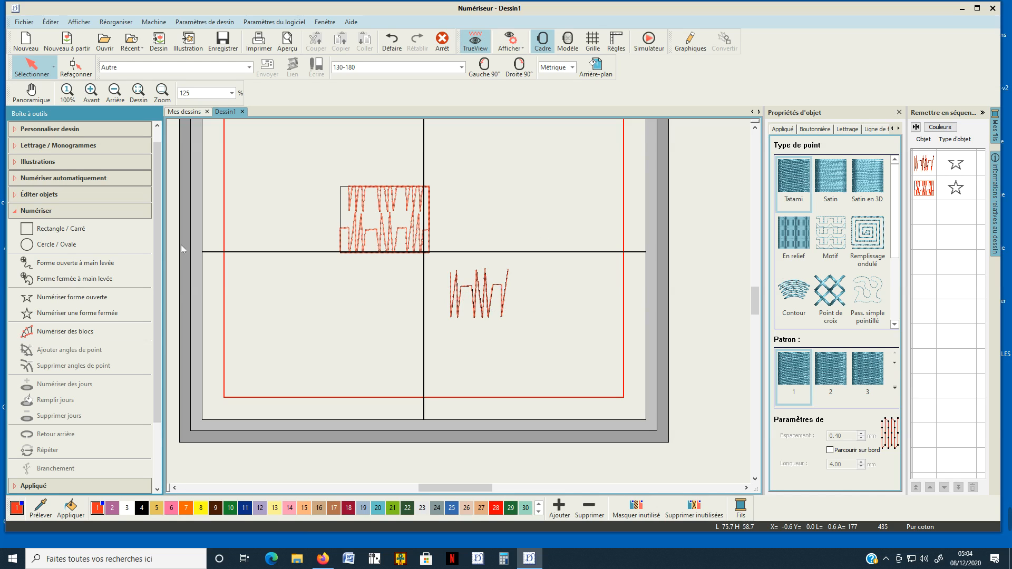
- Digitize an irregular open outline with crossing segments, about 22 mm wide and 21 mm high, below and to the left of the rectangle
left_click(119, 300)
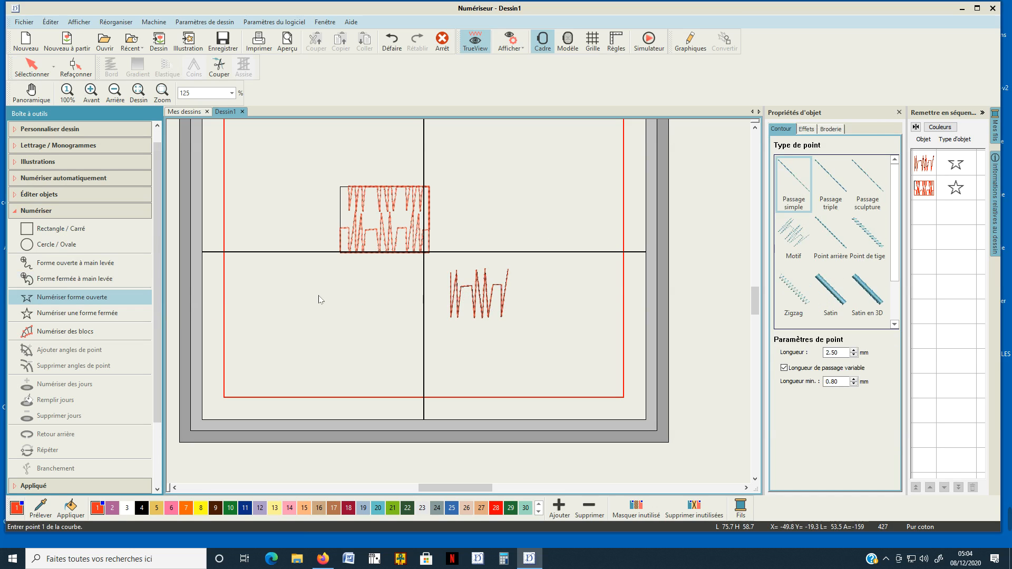
left_click(319, 296)
left_click(324, 310)
left_click(328, 284)
left_click(332, 297)
left_click(302, 309)
left_click(318, 328)
left_click(336, 303)
left_click(350, 316)
left_click(330, 307)
left_click(330, 330)
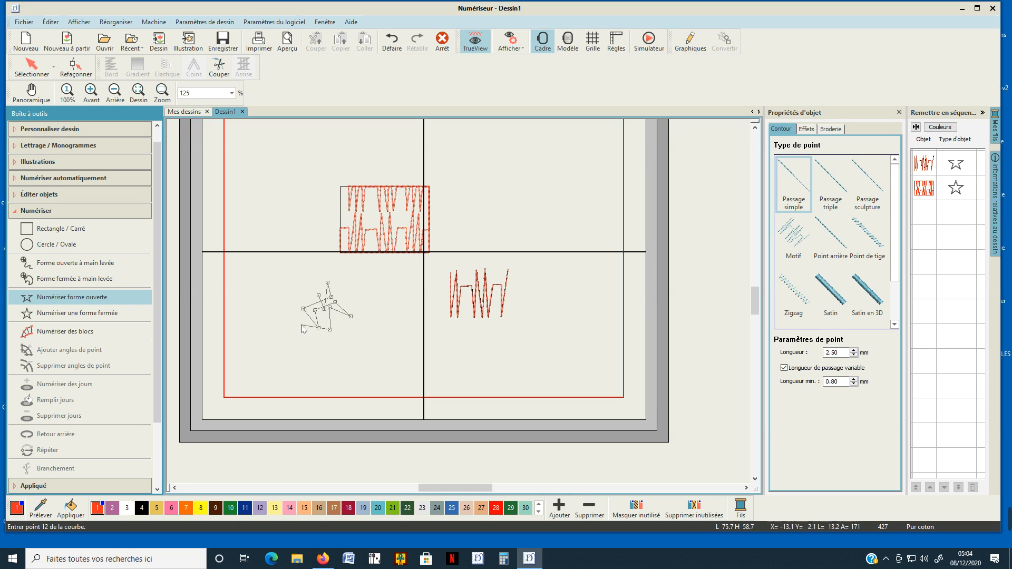
left_click(302, 325)
left_click(336, 317)
left_click(348, 300)
left_click(337, 289)
key("Return")
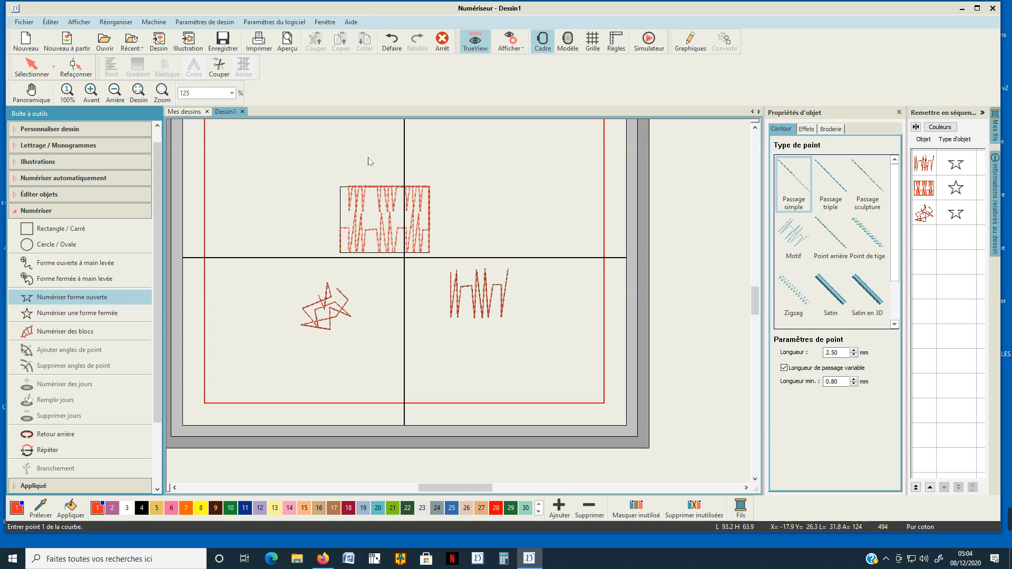
- Create a motif named test9 in the Autres category from the irregular open outline
left_click(924, 213)
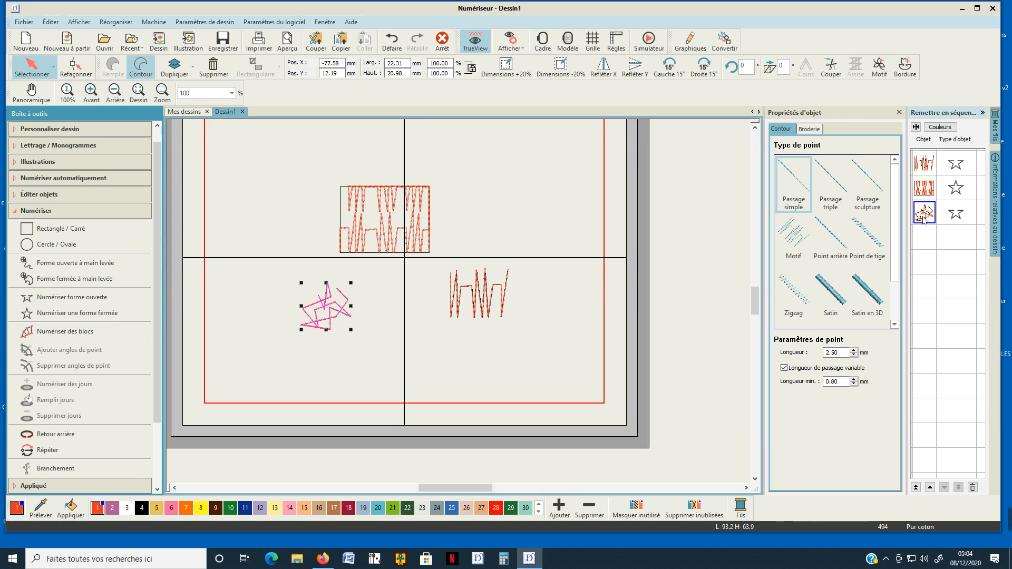
left_click(21, 211)
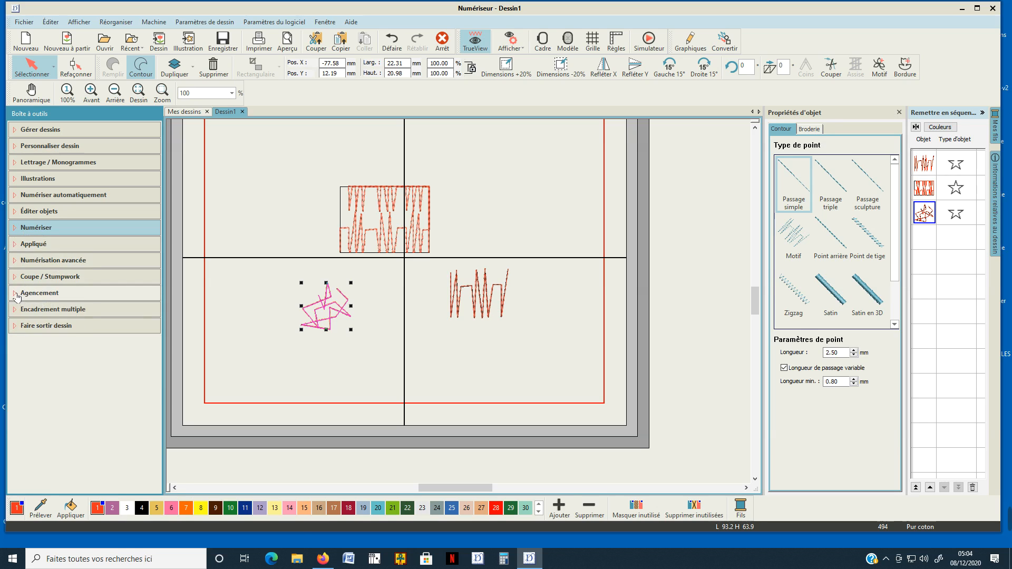
left_click(47, 260)
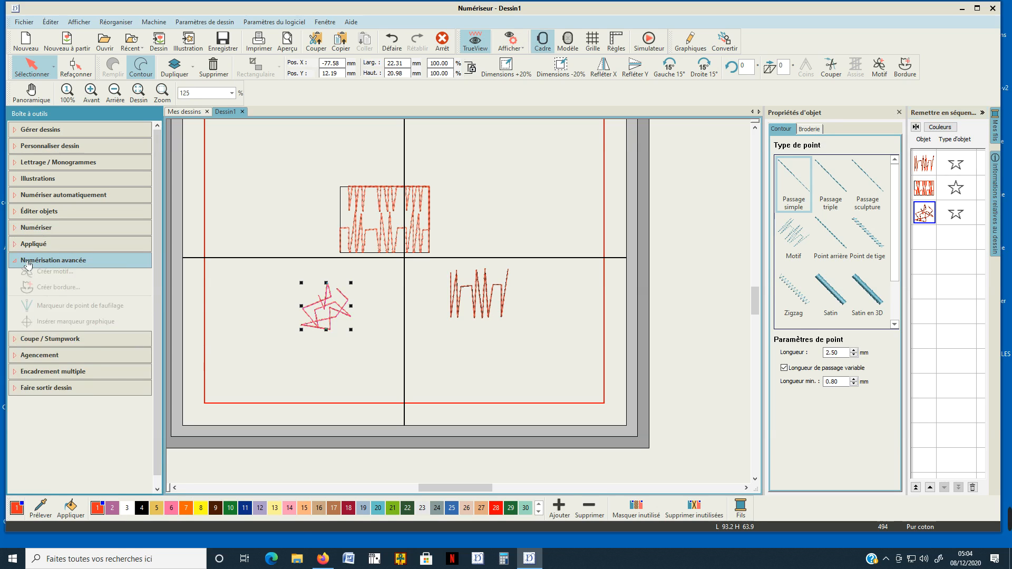
left_click(58, 378)
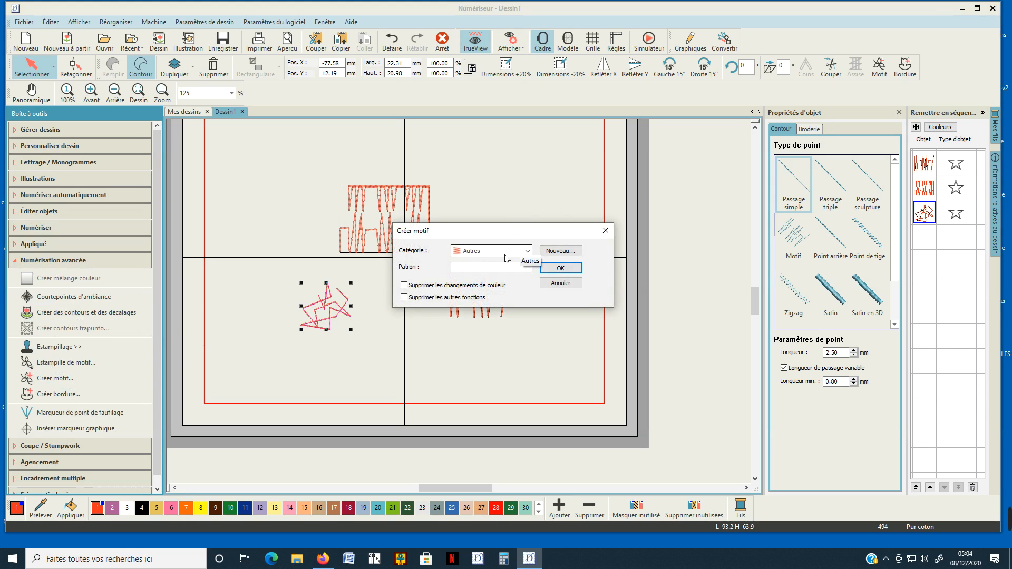
left_click(491, 268)
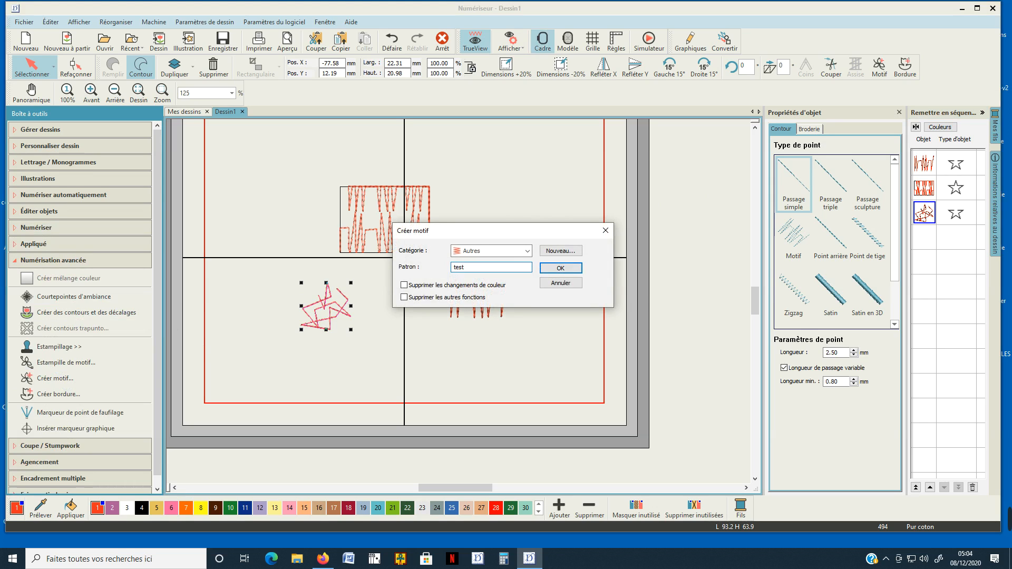
type("test9")
left_click(561, 268)
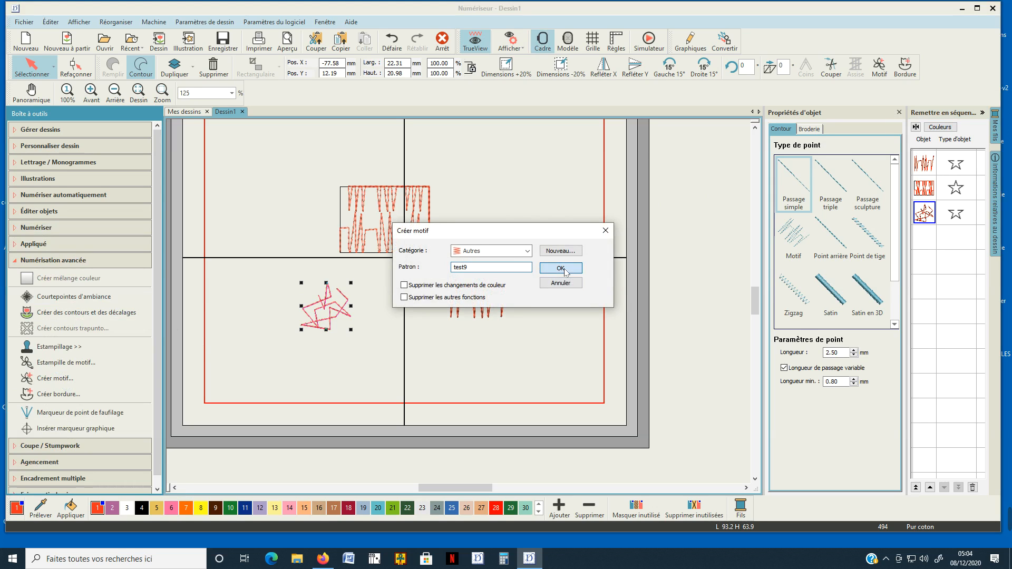
- Define the test9 motif's reference line roughly horizontally across the irregular outline, from its left side to its right side
left_click(305, 311)
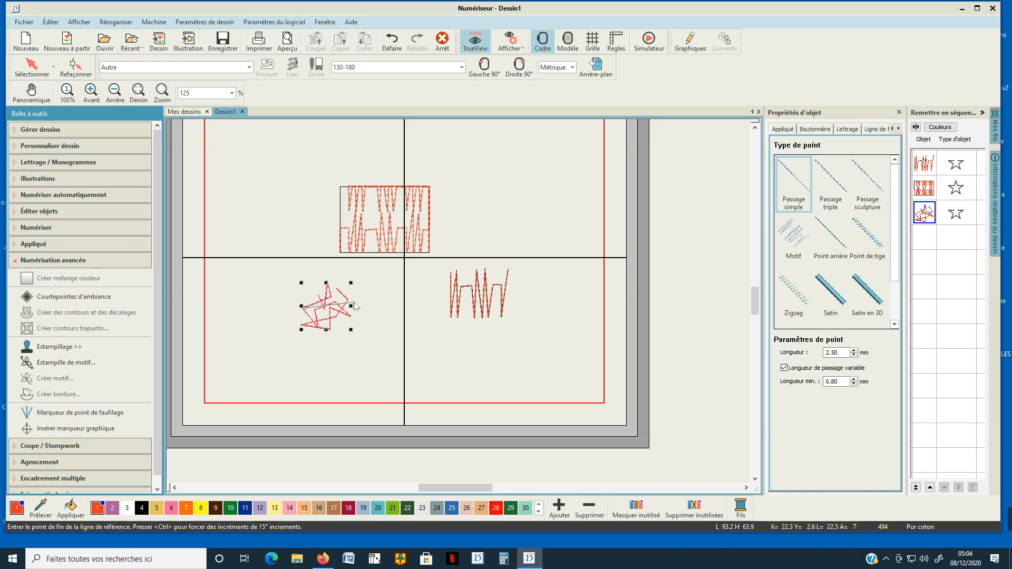
left_click(347, 304)
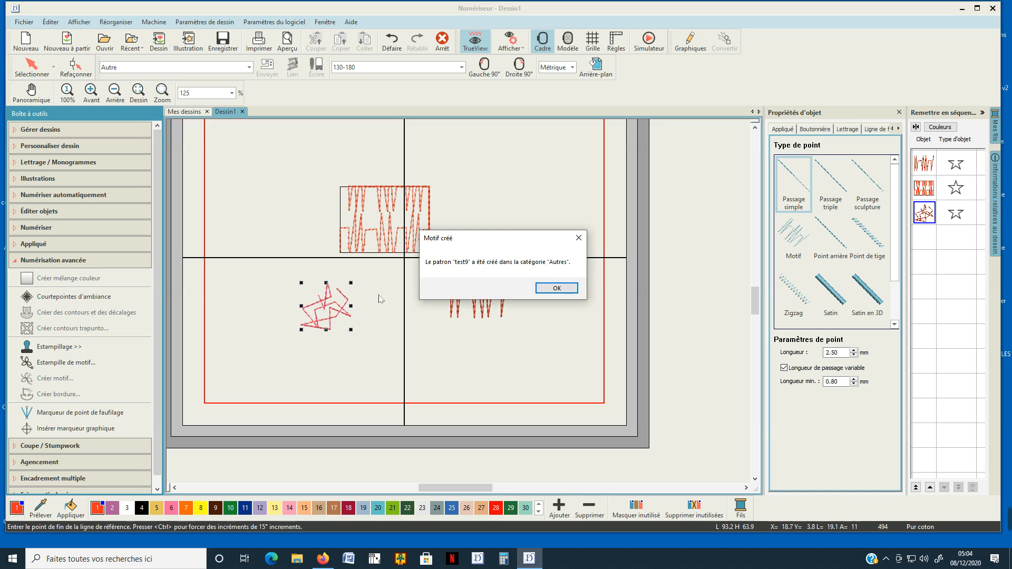
left_click(555, 287)
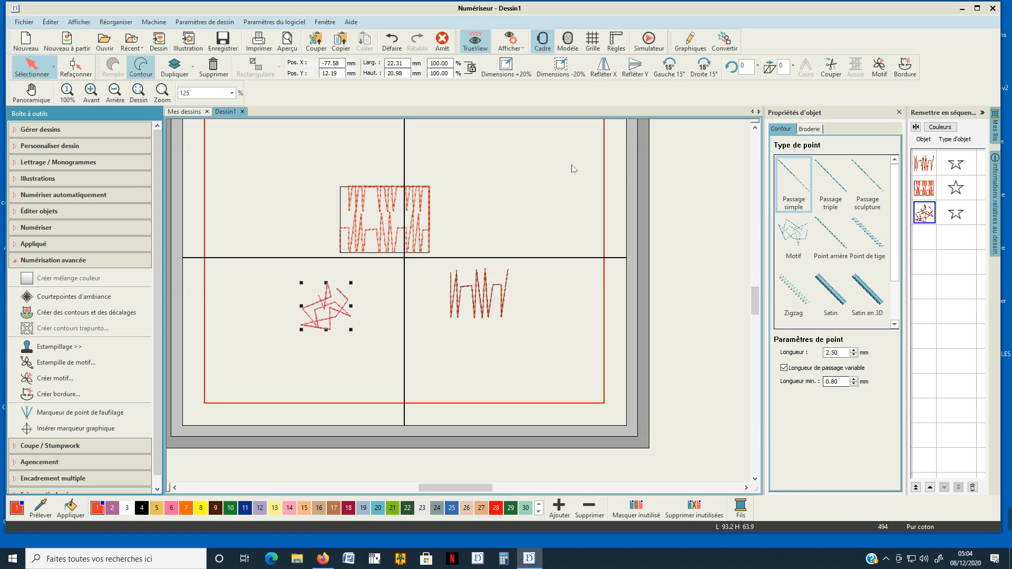
- Draw a circle about 45 mm in diameter above the zigzag outline, to the right of the rectangle
left_click(19, 261)
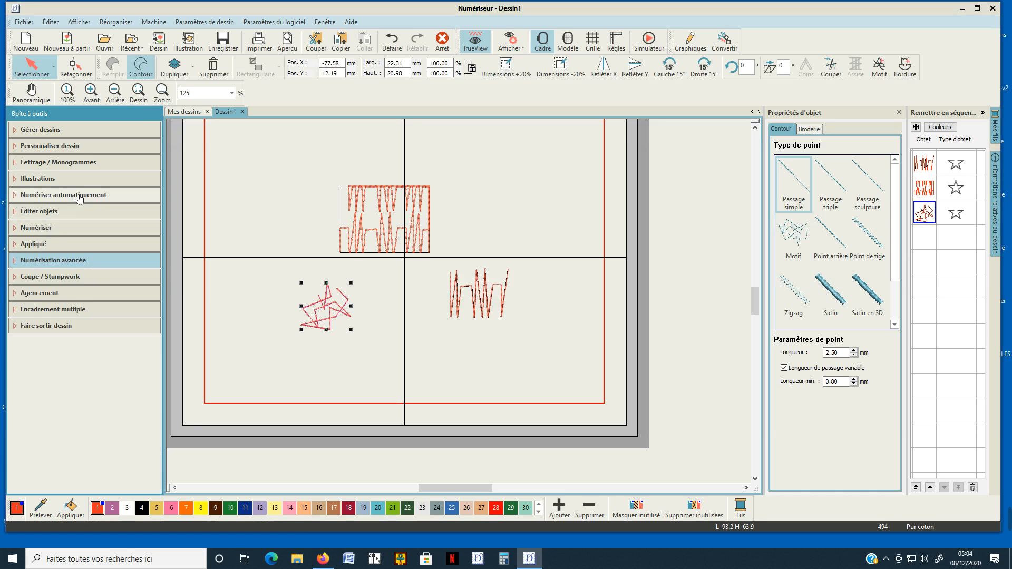
left_click(64, 227)
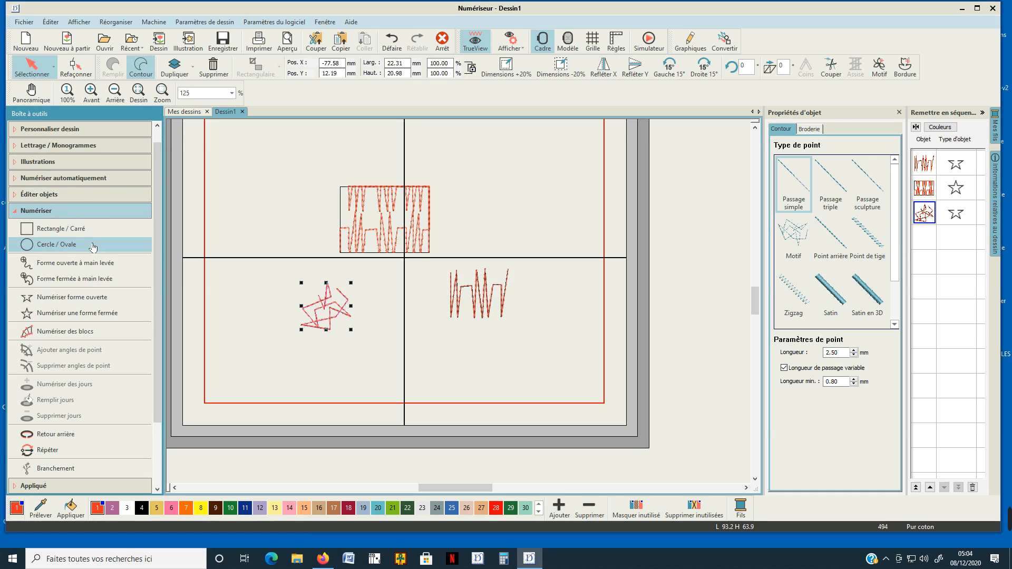
left_click(94, 245)
left_click(453, 144)
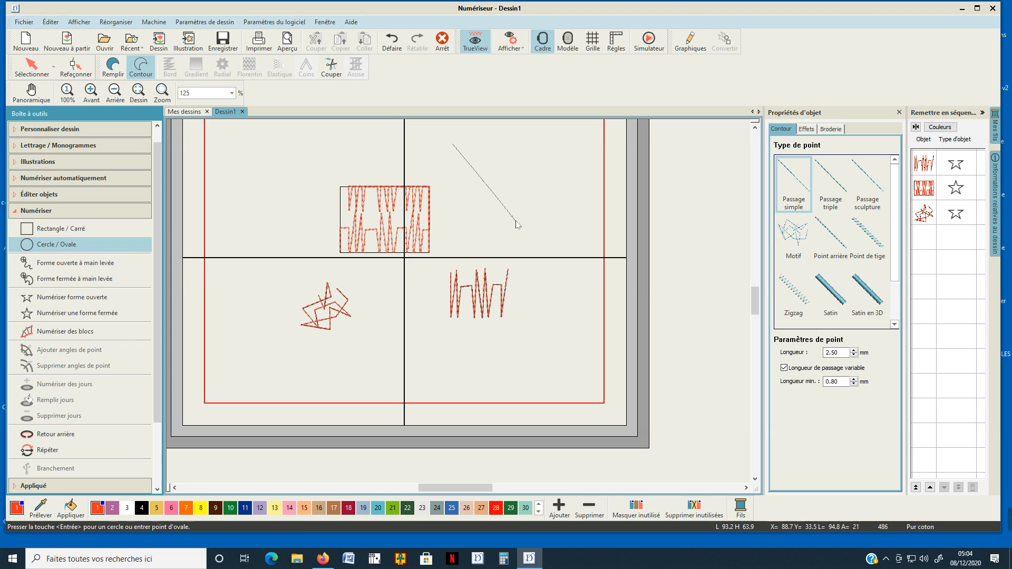
left_click(520, 226)
key("Return")
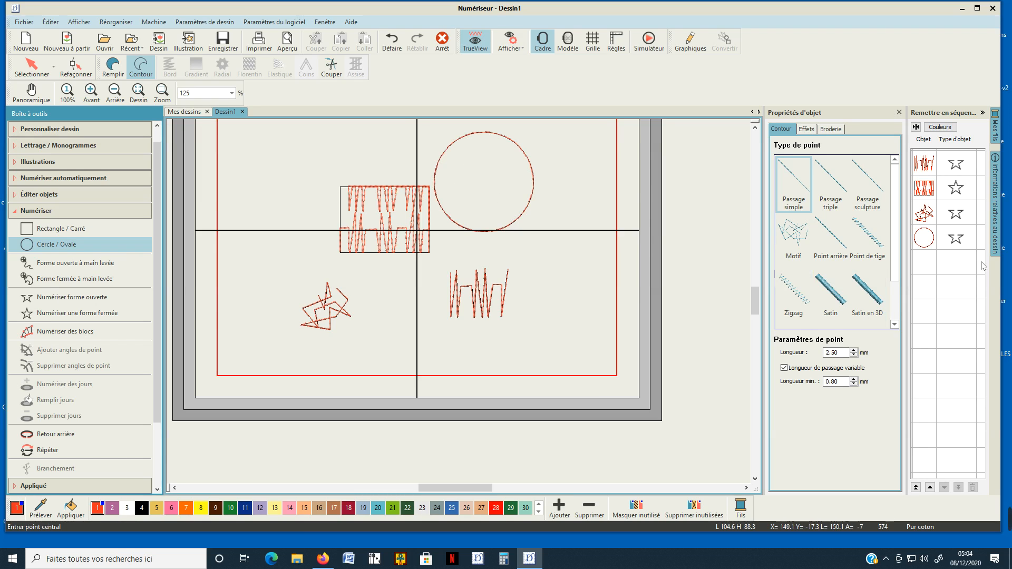
- Change the circle from outline to fill and apply the Motif fill using pattern test9 from the Autres category
left_click(926, 239)
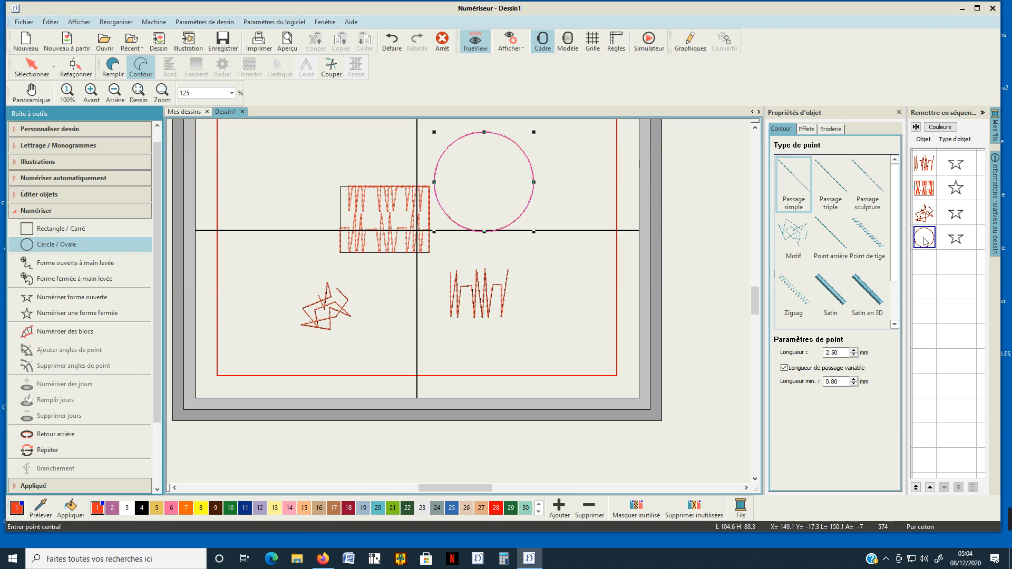
left_click(110, 68)
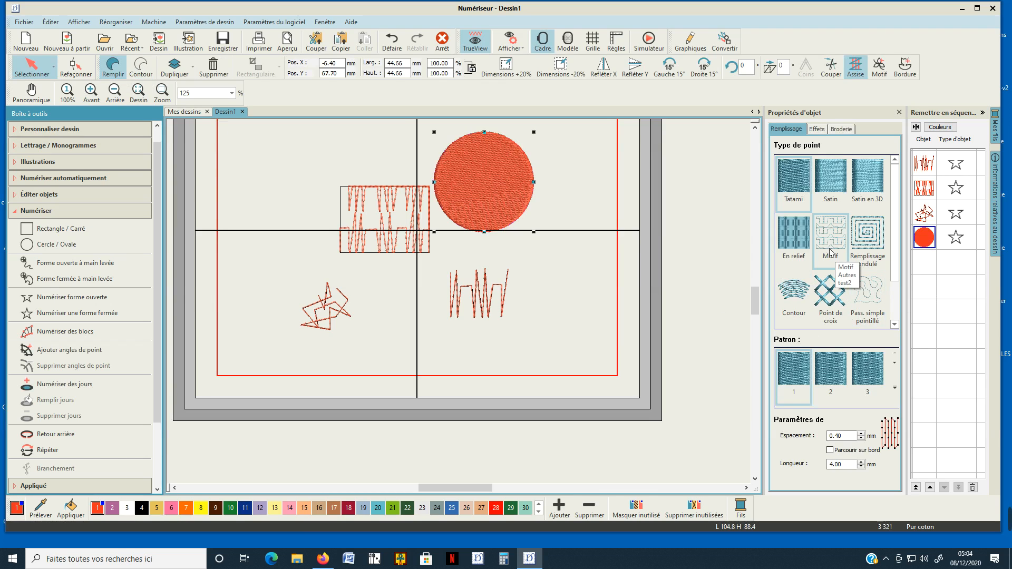
left_click(830, 252)
left_click(832, 365)
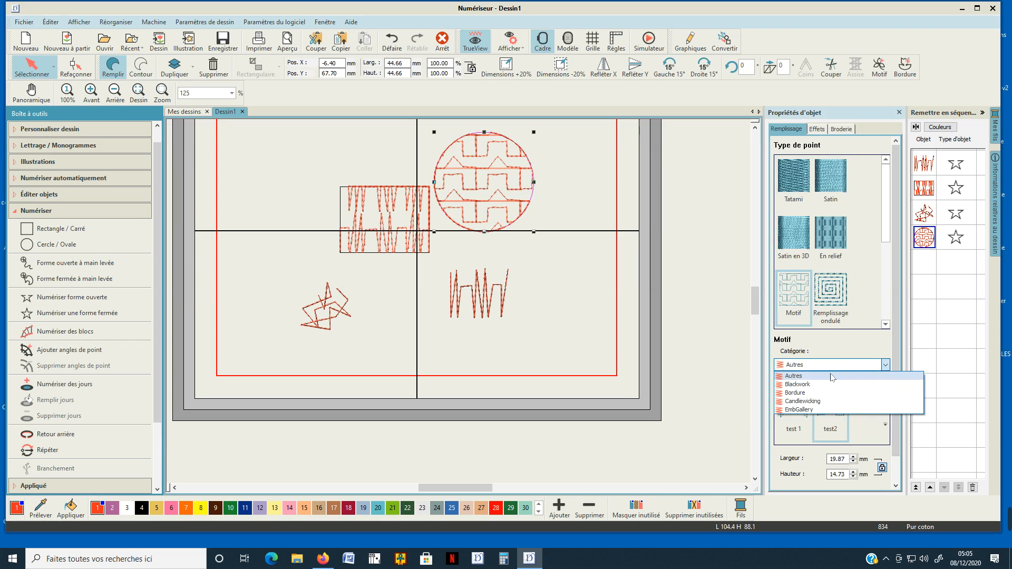
left_click(818, 376)
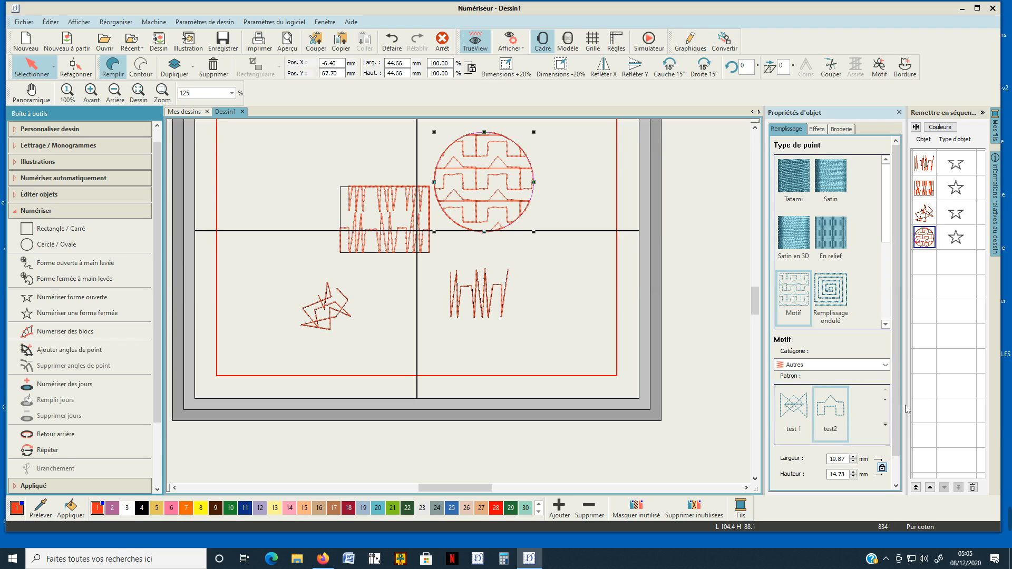
left_click(886, 429)
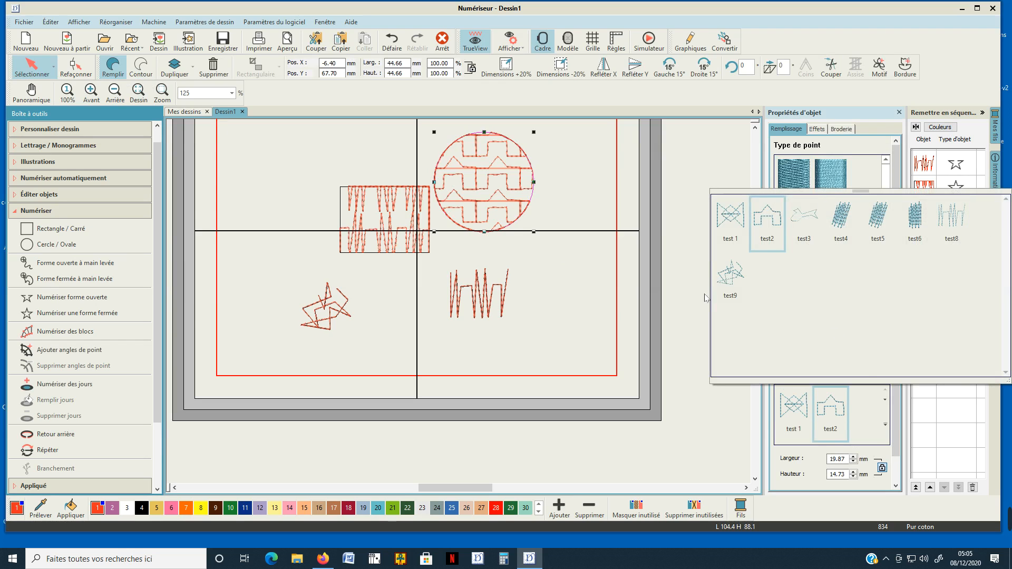
left_click(730, 280)
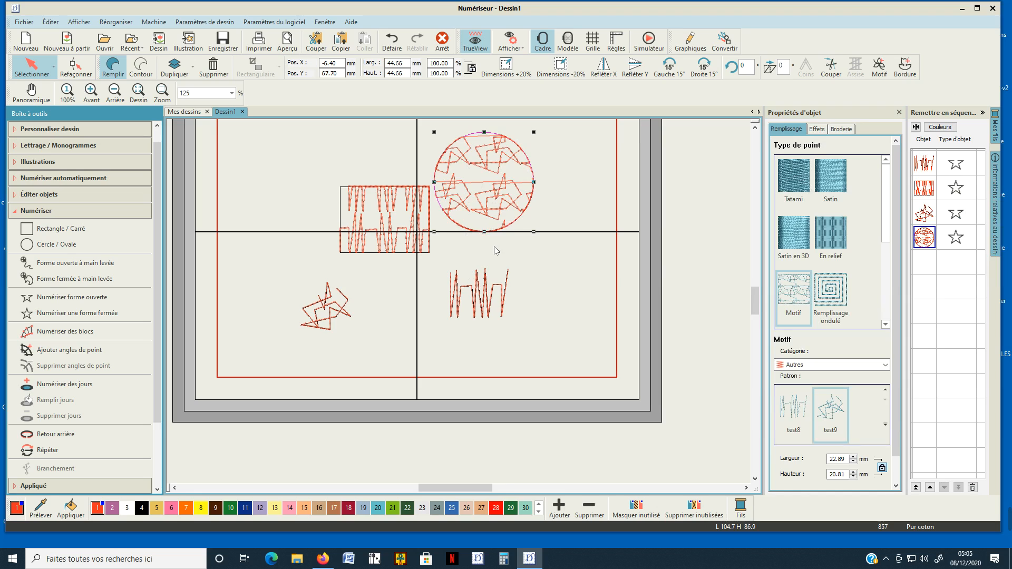
- Draw a second circle about 63 mm in diameter, above and to the left of the rectangle
scroll(494, 246, "down", 1)
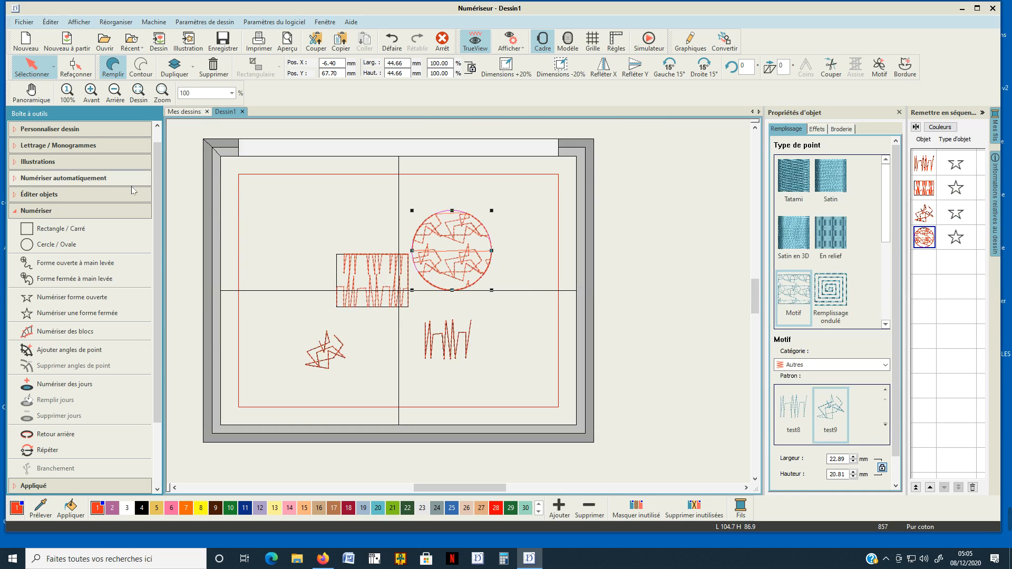
left_click(113, 245)
left_click(287, 235)
left_click(327, 273)
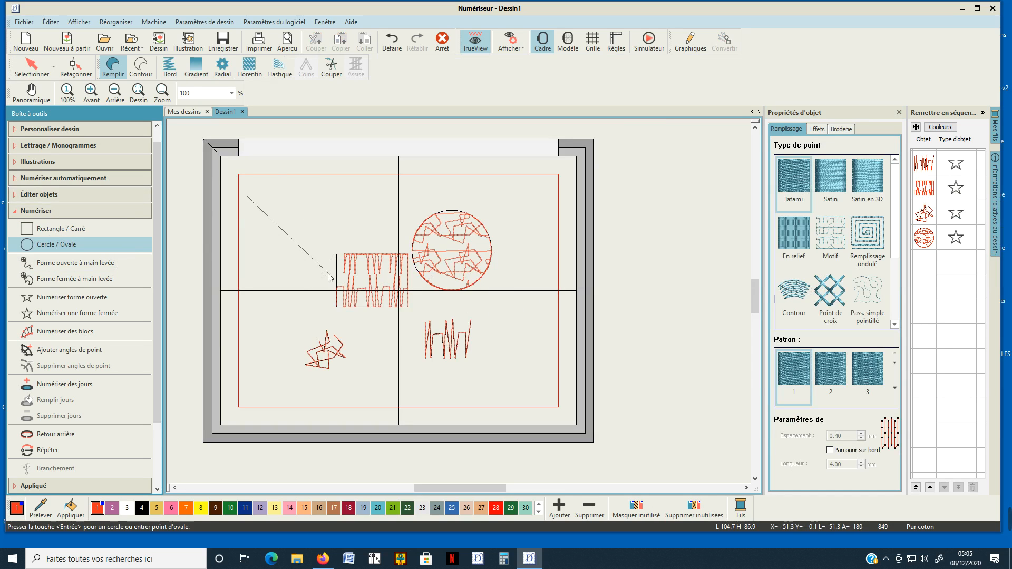
key("Return")
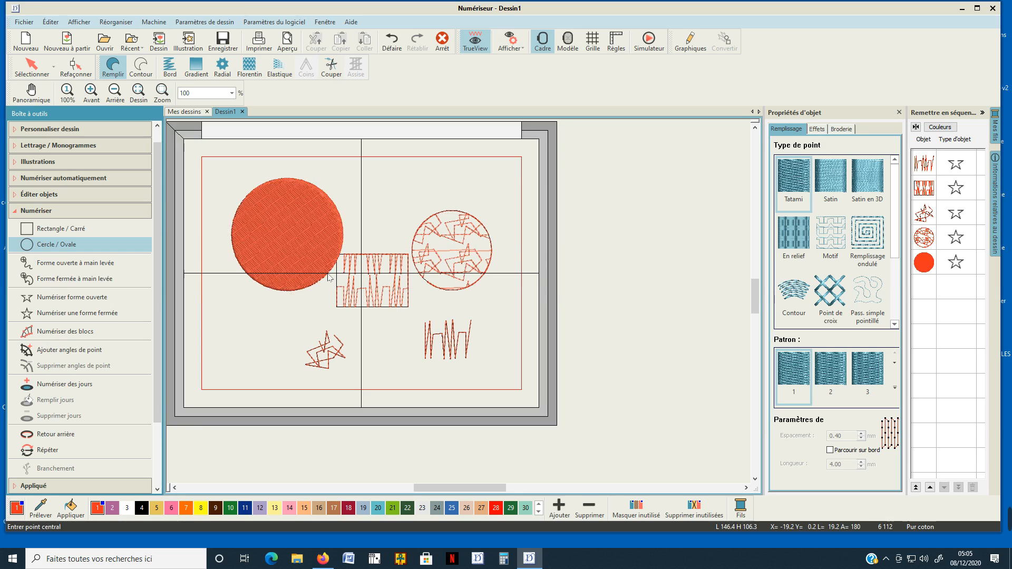
- Change the large circle from fill to outline and apply the Motif stitch using pattern test4 from the Autres category
left_click(935, 264)
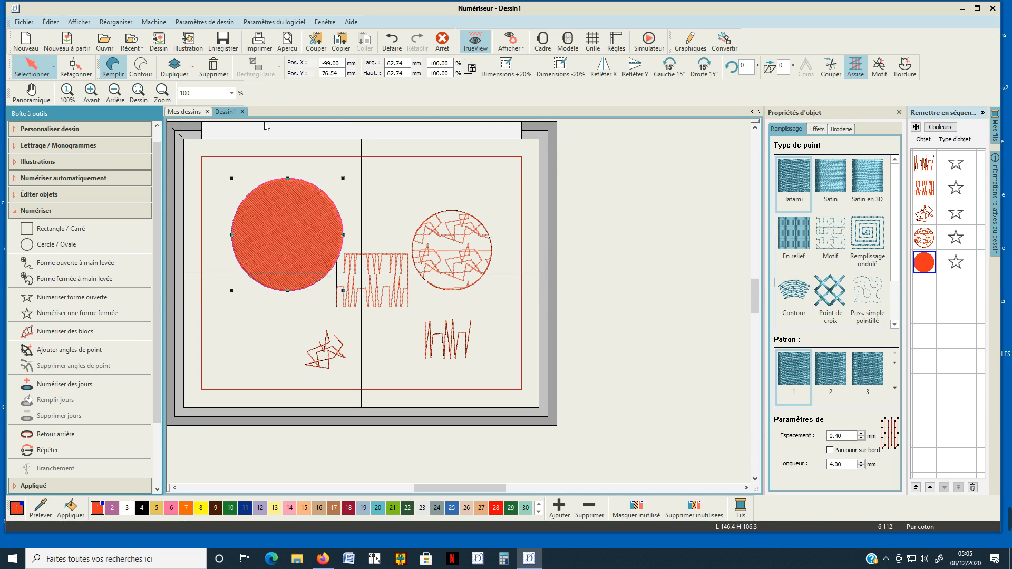
left_click(147, 72)
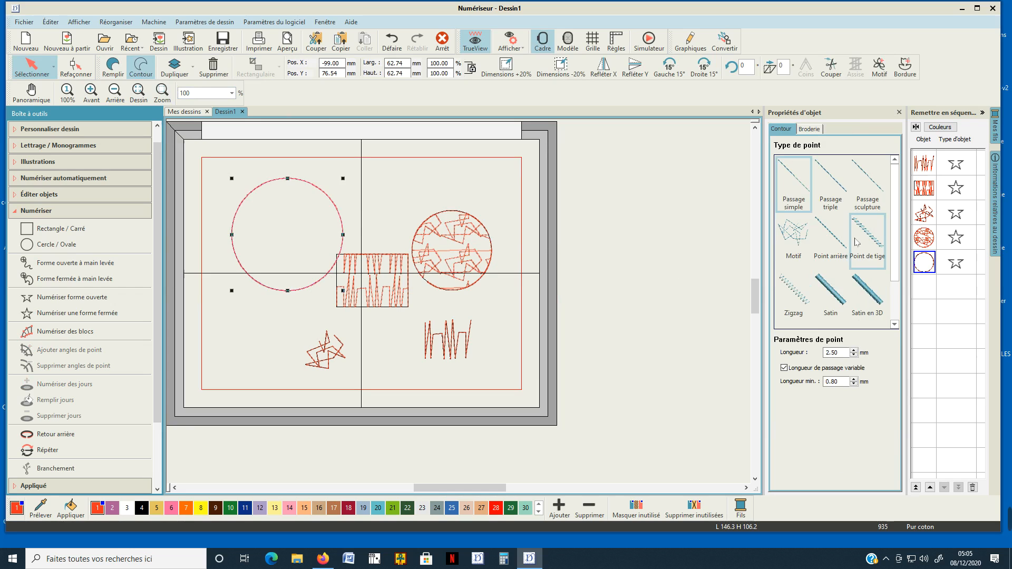
left_click(794, 238)
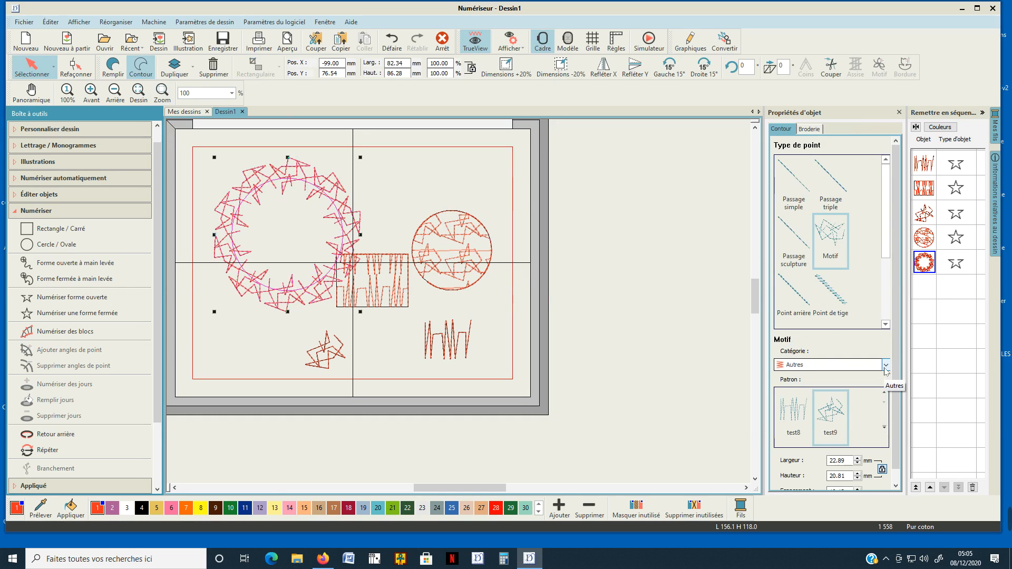
left_click(884, 427)
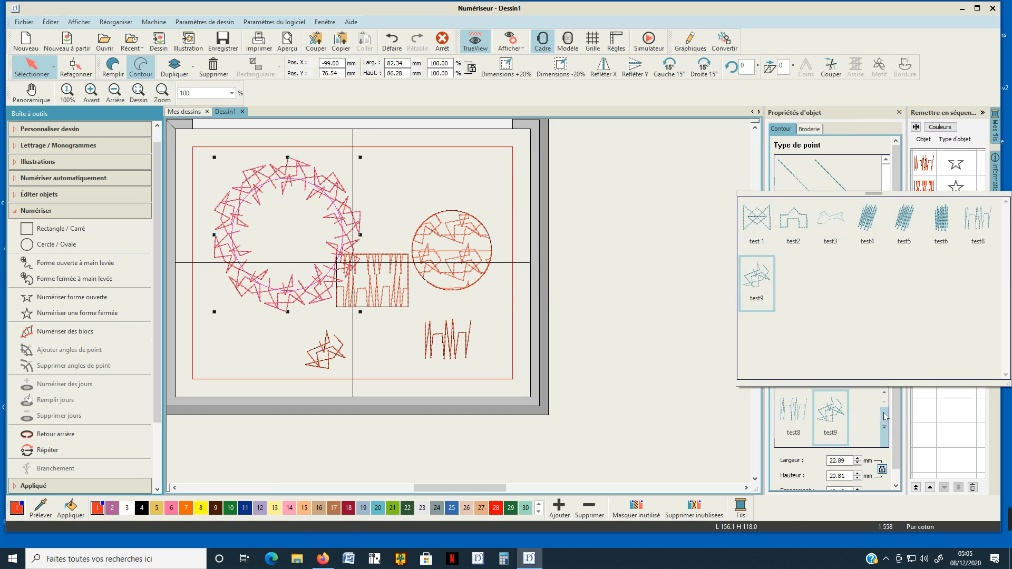
left_click(869, 226)
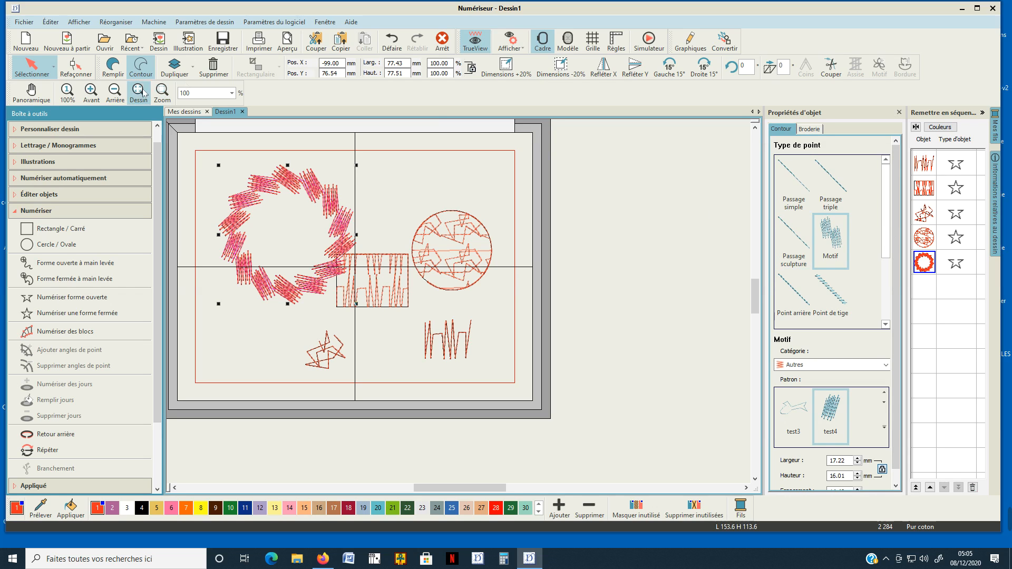
- Give the large circle a Motif fill using pattern test5 from the Autres category and deselect it
left_click(112, 66)
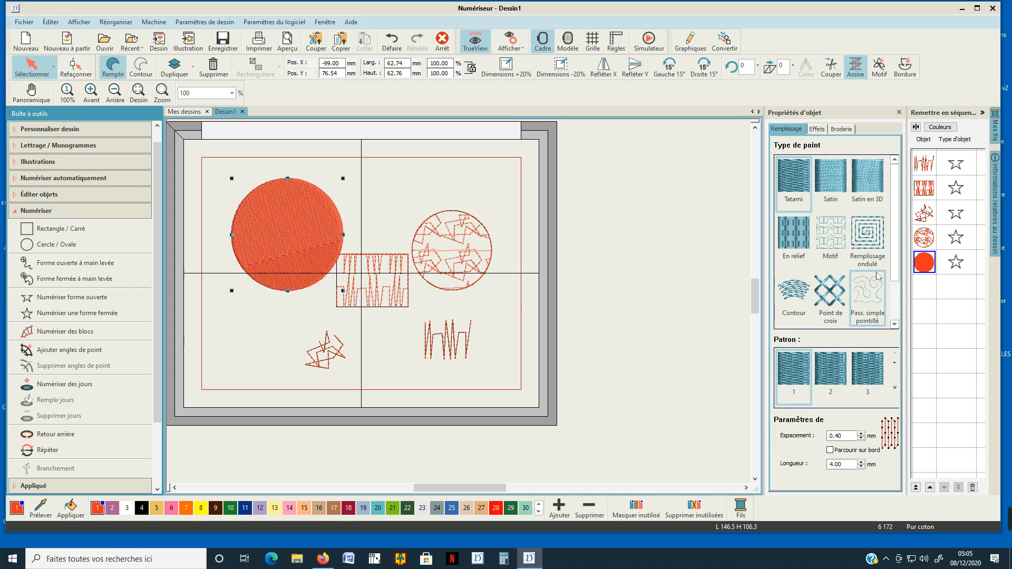
left_click(831, 232)
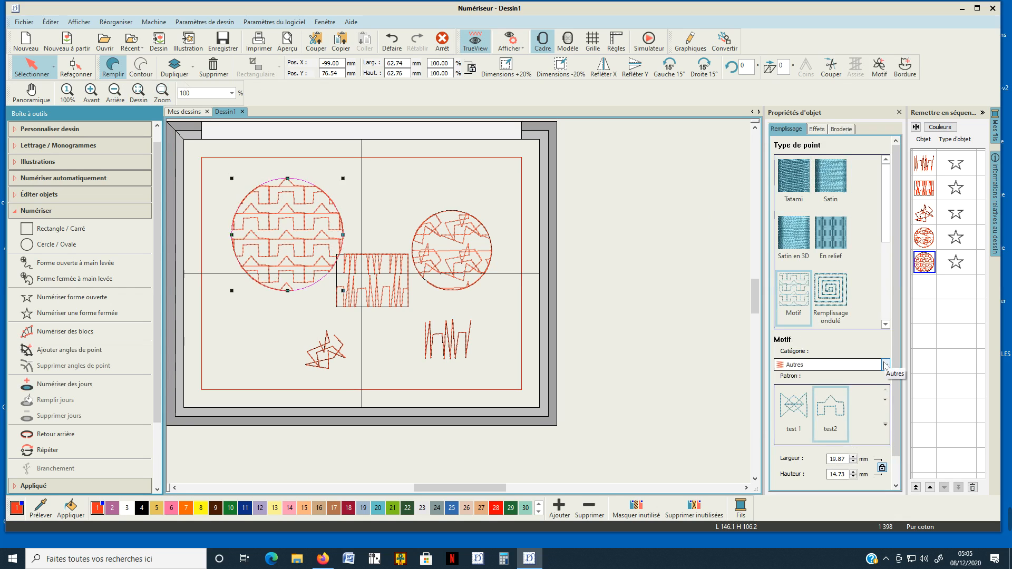
left_click(885, 425)
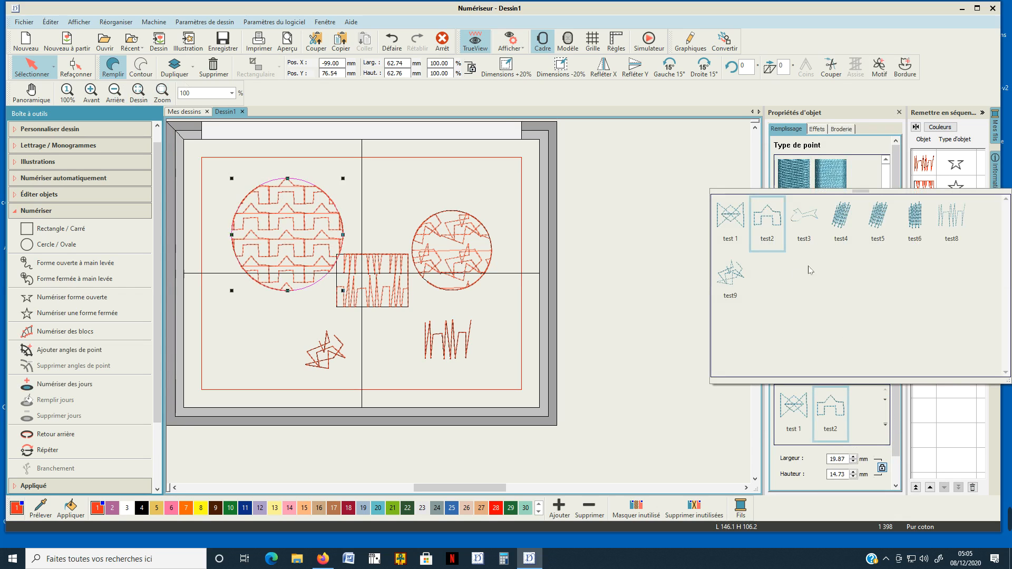
left_click(878, 224)
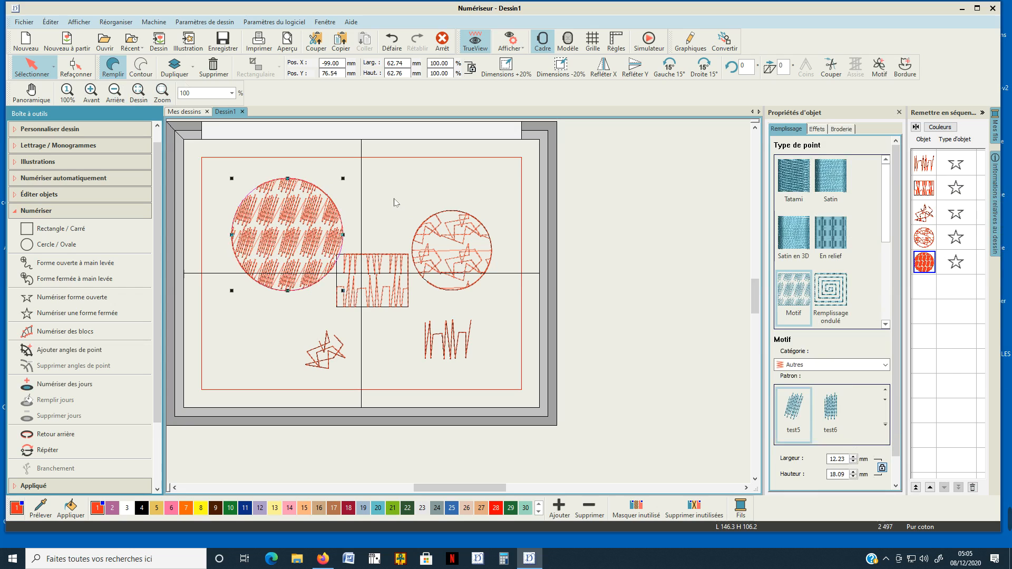
left_click(457, 196)
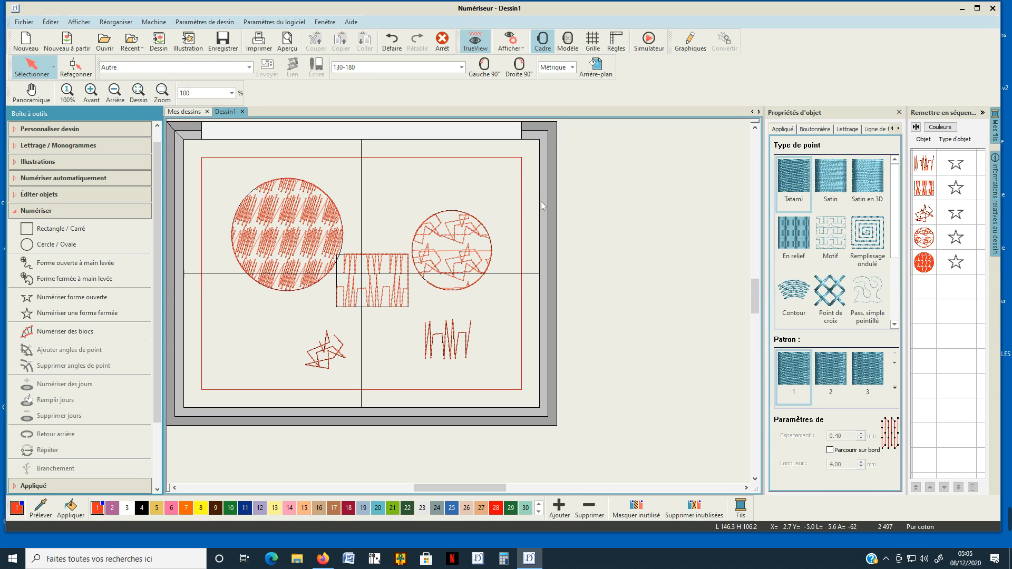